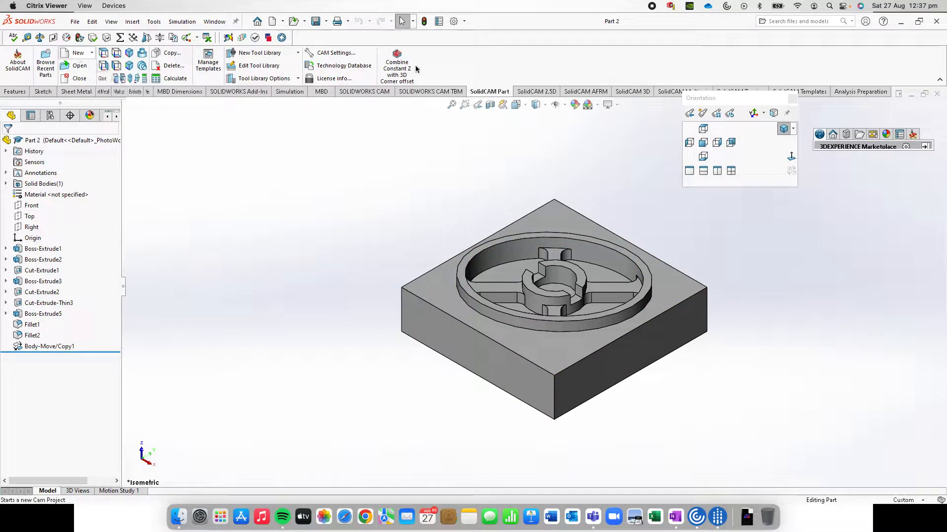
Start a new milling CAM project for the open part
left_click(78, 52)
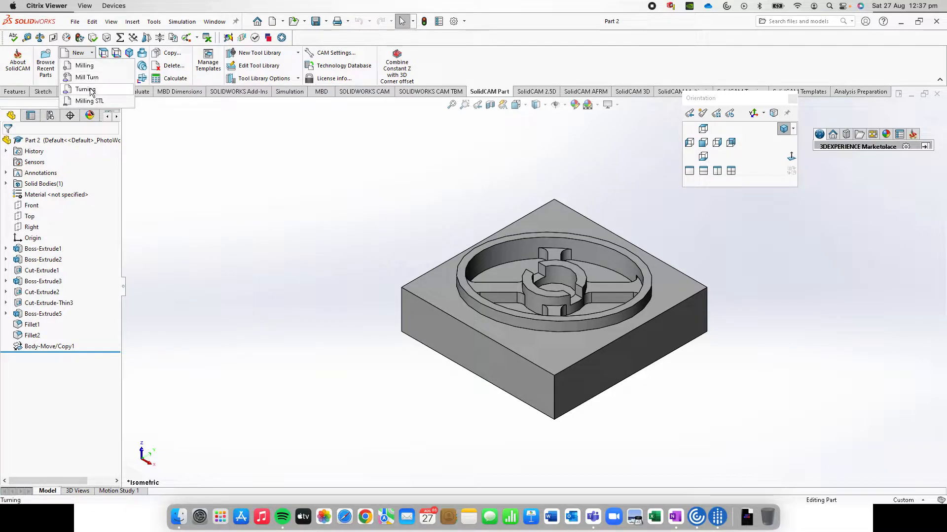
left_click(84, 63)
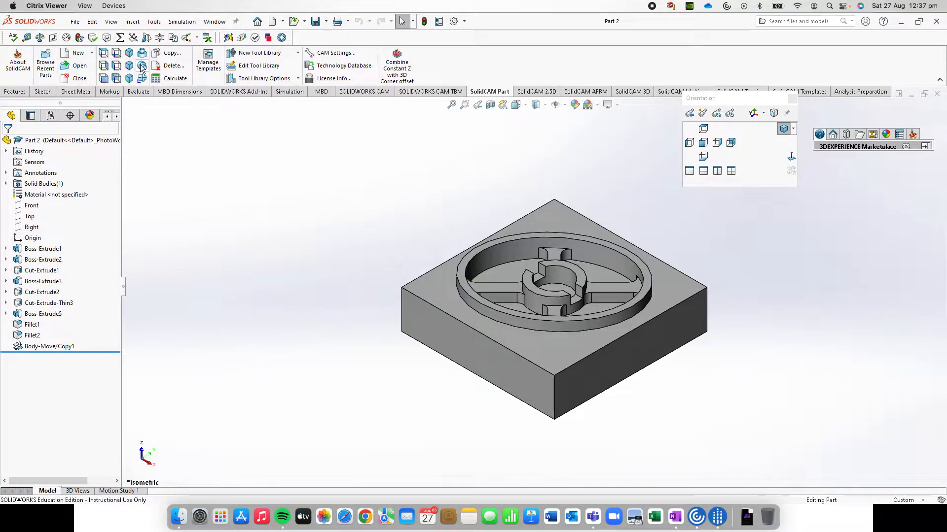
left_click(79, 53)
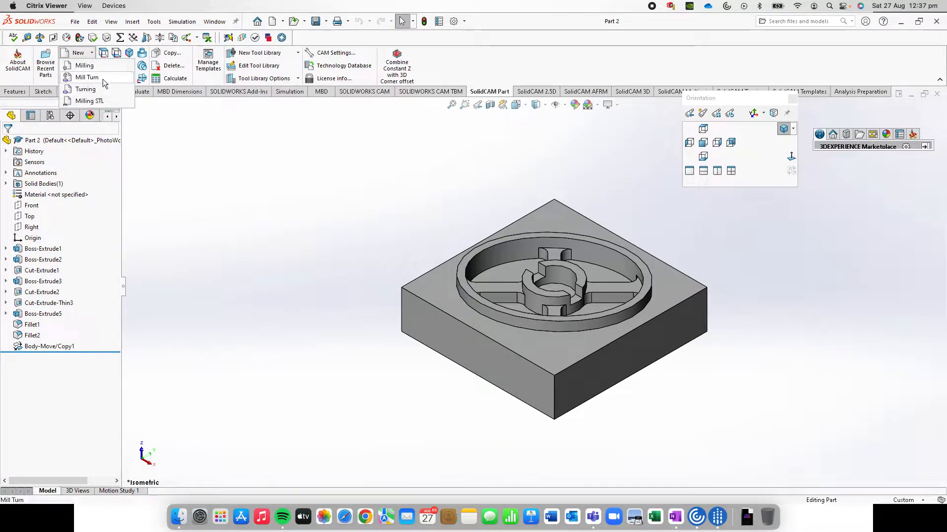
left_click(102, 67)
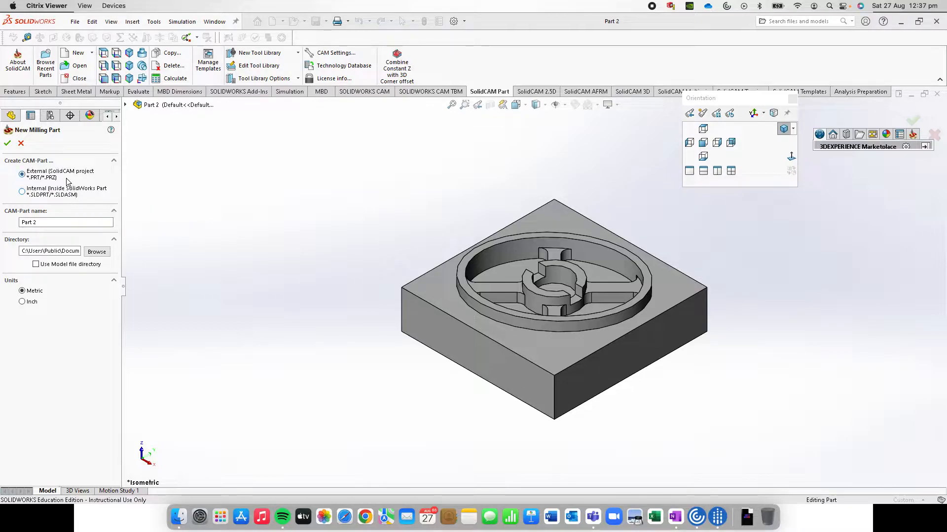
Set the CAM-Part directory to a folder within OneDrive - UTS and create the milling part
left_click(96, 252)
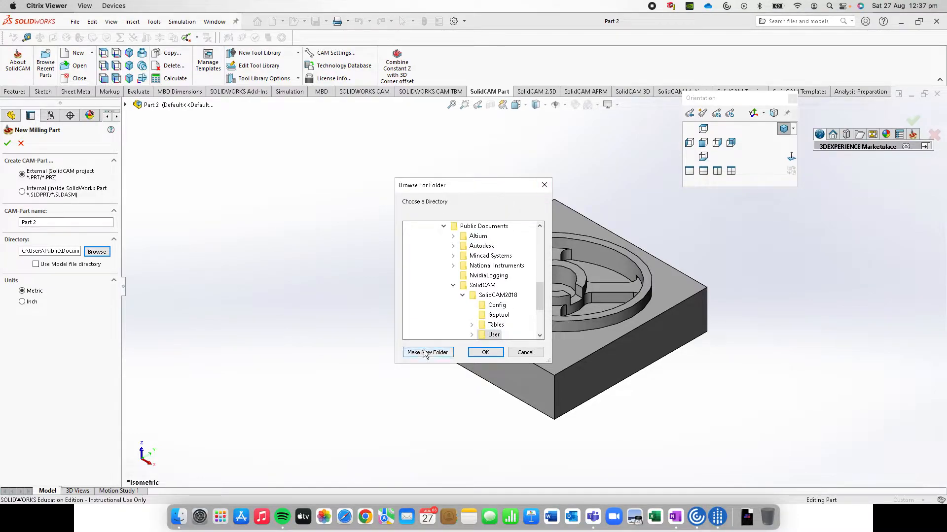
scroll(493, 256, "up", 5)
left_click(431, 237)
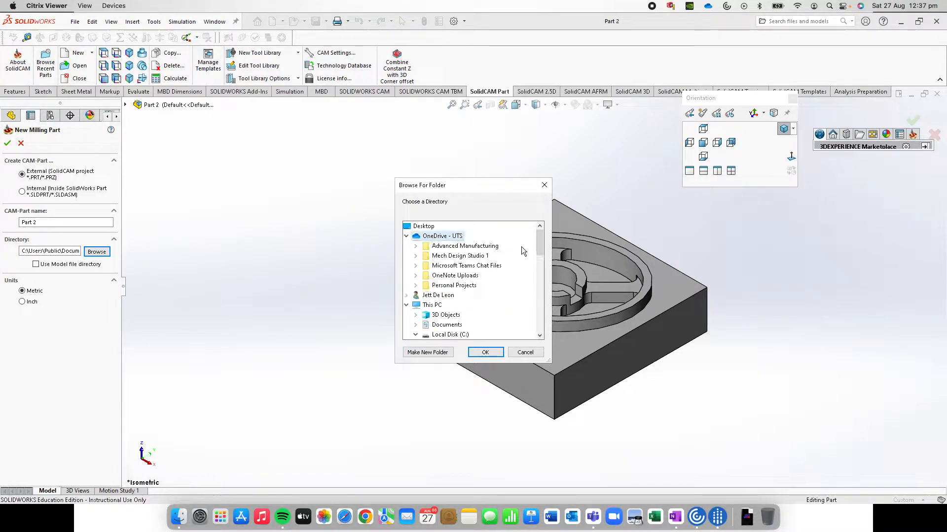
left_click(446, 248)
left_click(453, 256)
left_click(485, 352)
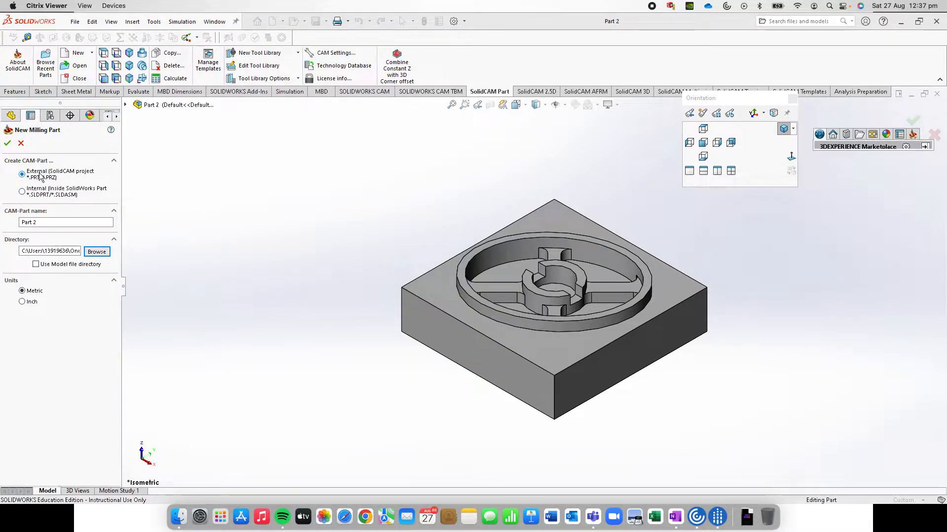
left_click(8, 144)
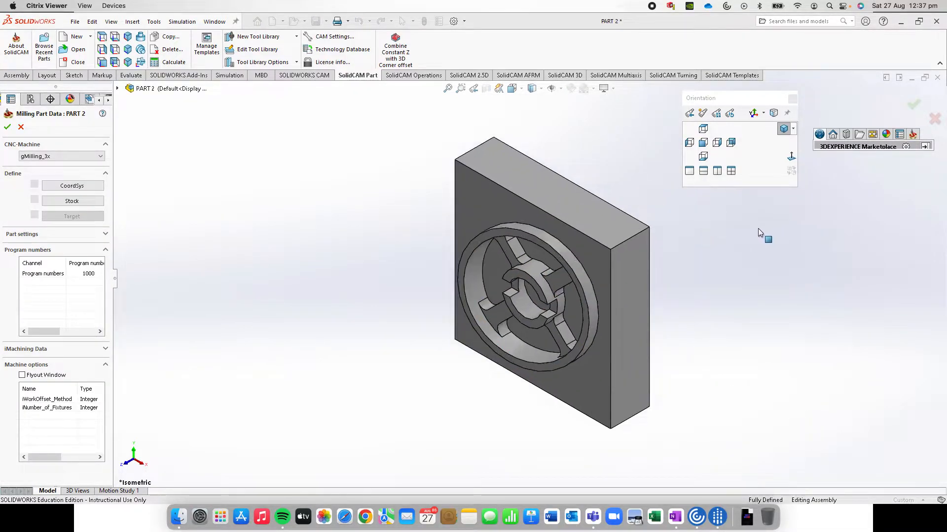
Choose gMilling_3x as the CNC machine and define the stock as a box around the solid body
left_click(90, 158)
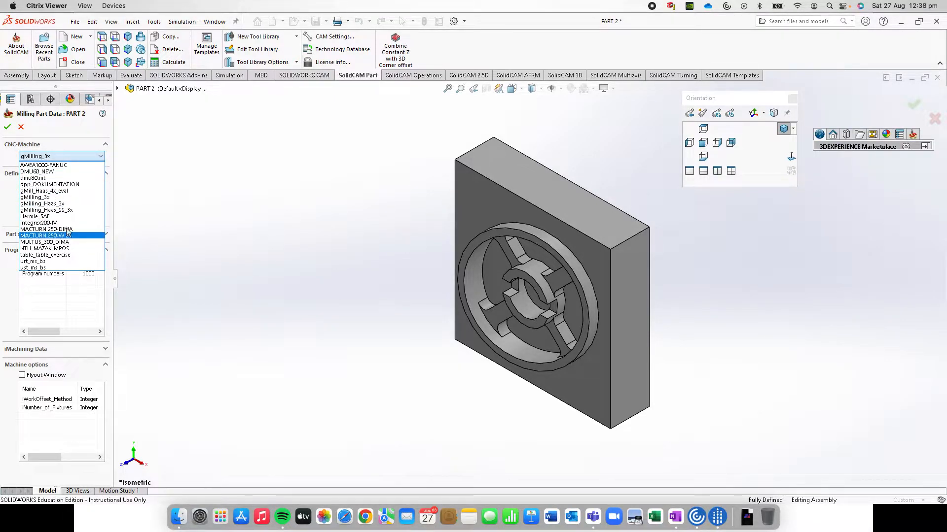
left_click(48, 198)
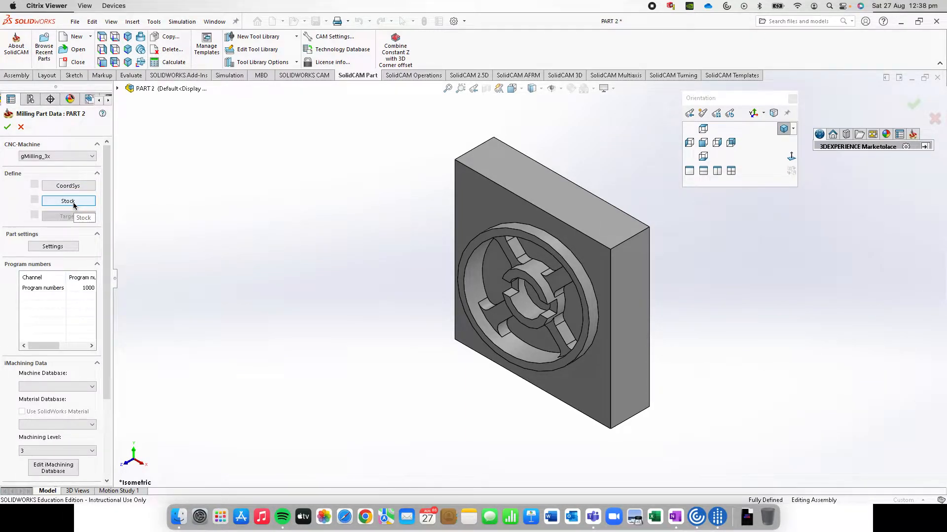
left_click(68, 201)
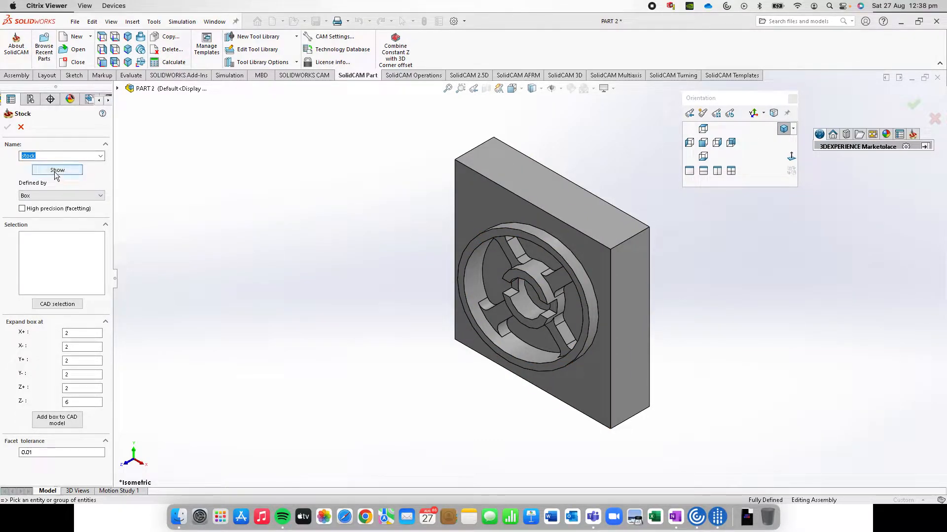
left_click(490, 197)
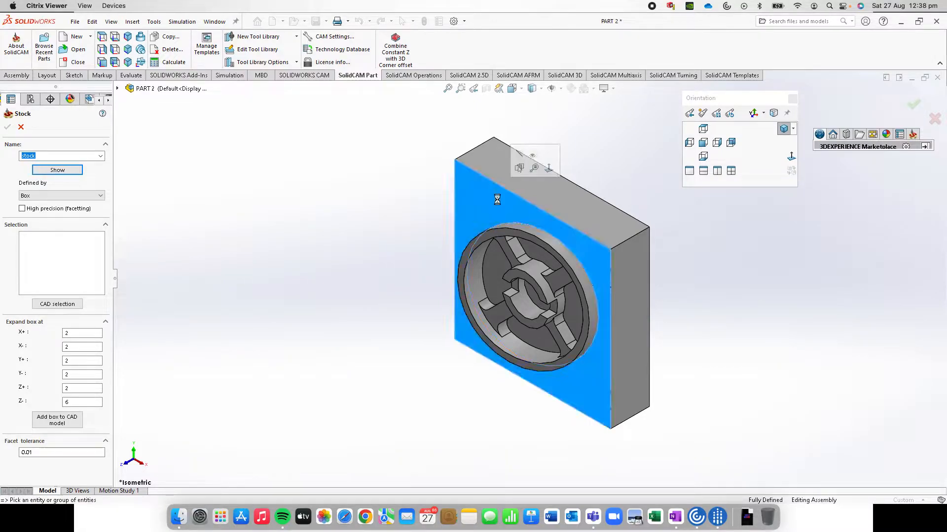
middle_click_drag(629, 258, 603, 207)
left_click(703, 143)
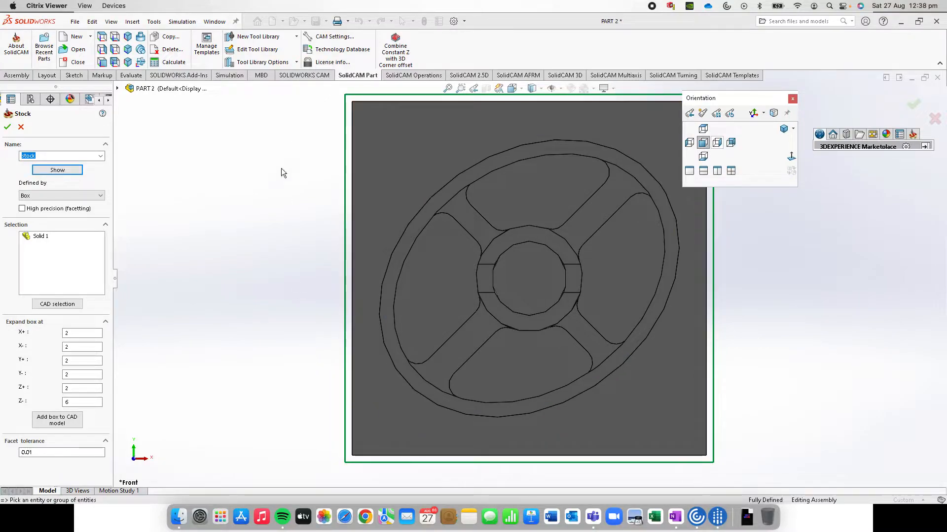
Set the stock box expansion to 0 in all X, Y and Z directions and accept the stock
left_click(89, 332)
type("0")
key("Tab")
type("0")
key("Tab")
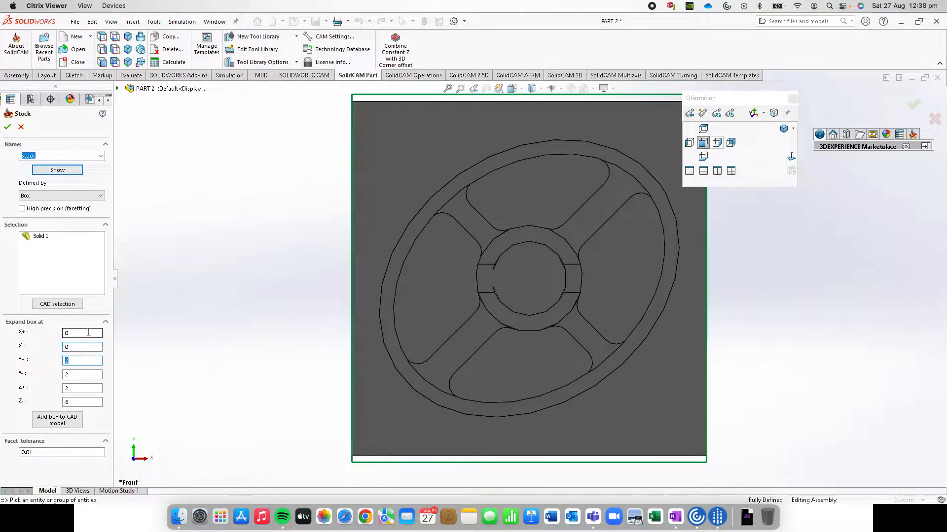
type("0")
key("Tab")
type("0")
key("Tab")
type("0")
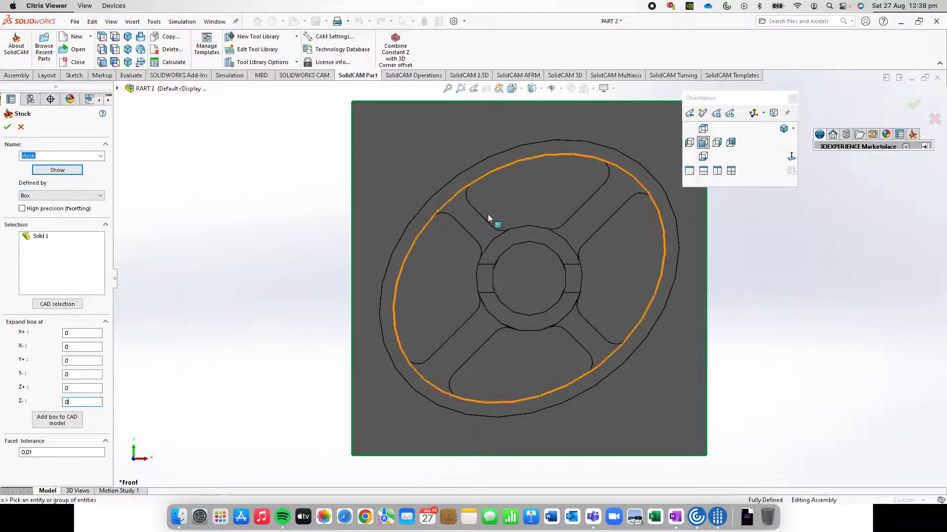
left_click(8, 128)
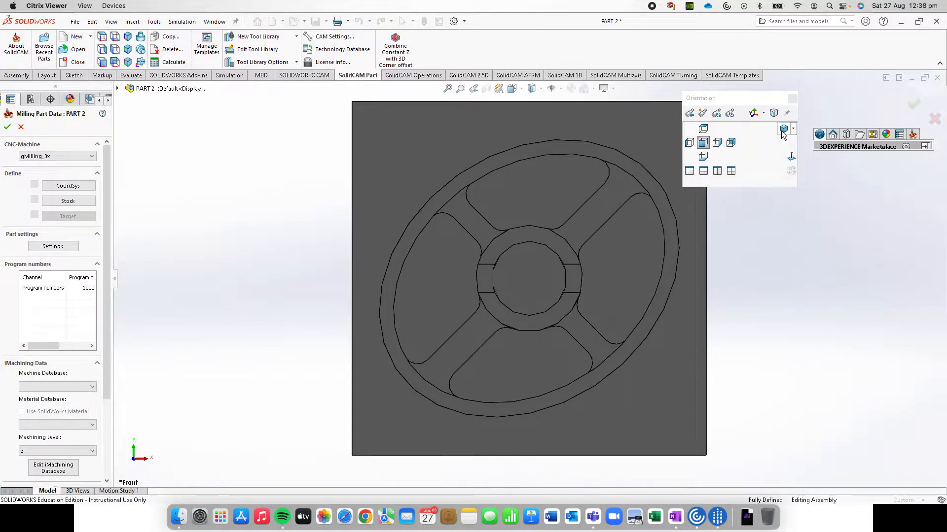
Define the machine coordinate system from the block's flat face around the raised wheel
left_click(782, 129)
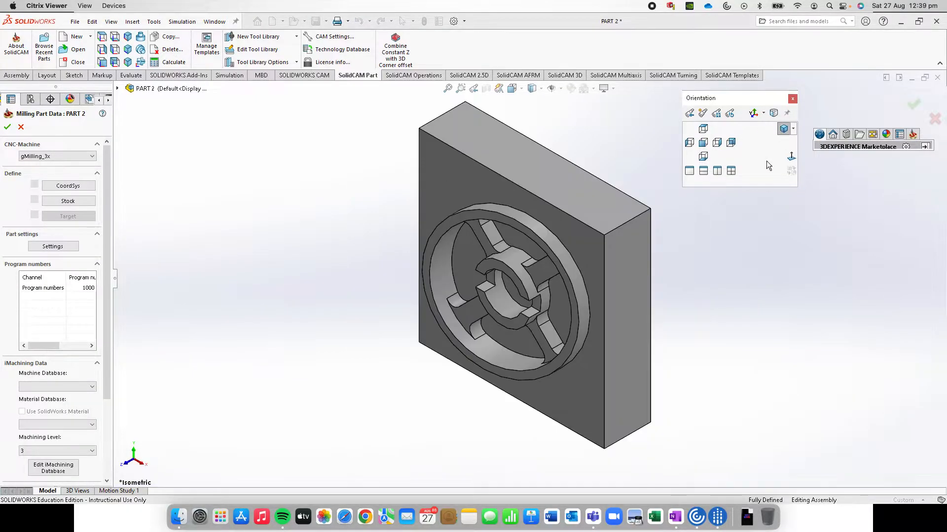
left_click(67, 186)
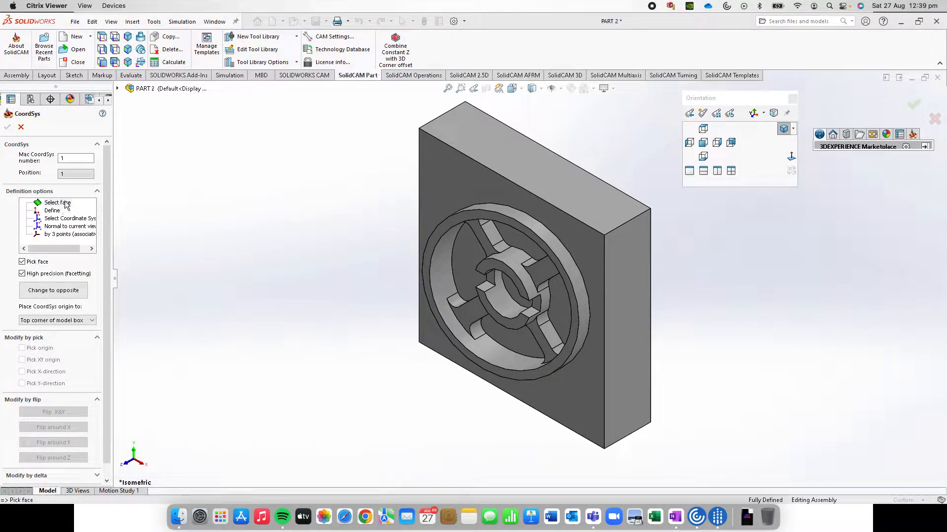
left_click(460, 180)
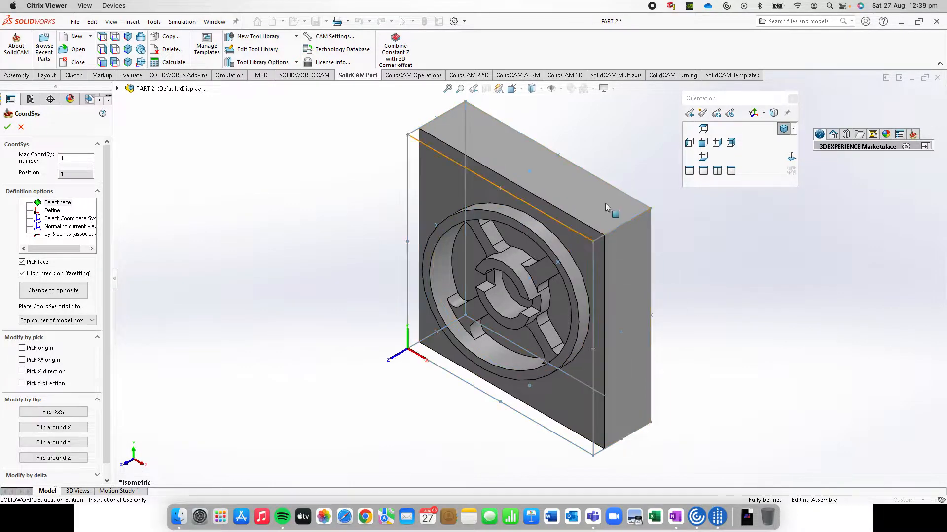
middle_click_drag(677, 259, 544, 184)
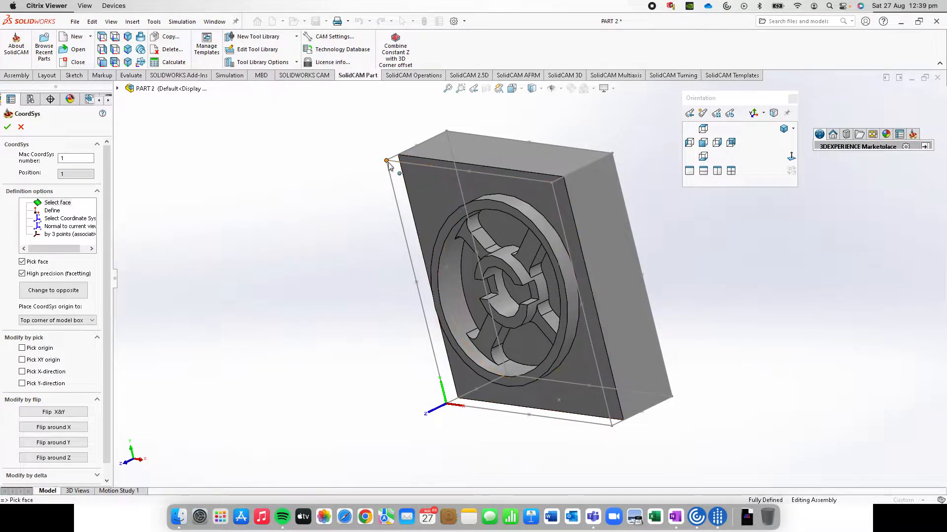
middle_click_drag(568, 398, 576, 387)
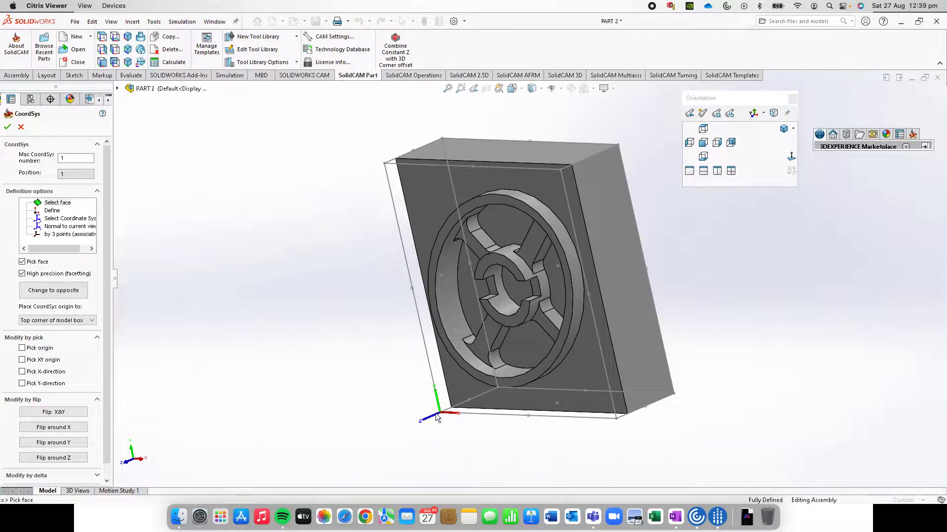
left_click(783, 129)
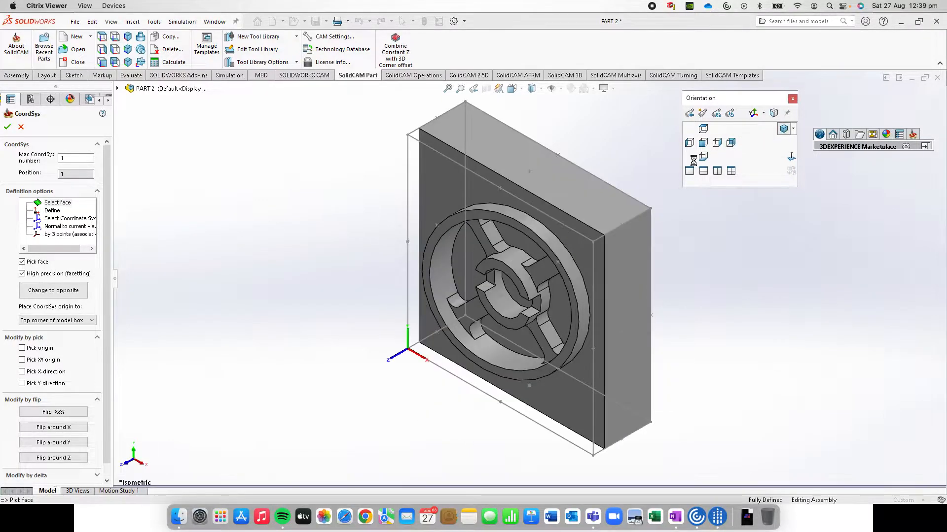
Place the coordinate system origin at the centre of the wheel hub and accept the coordinate system
left_click(39, 349)
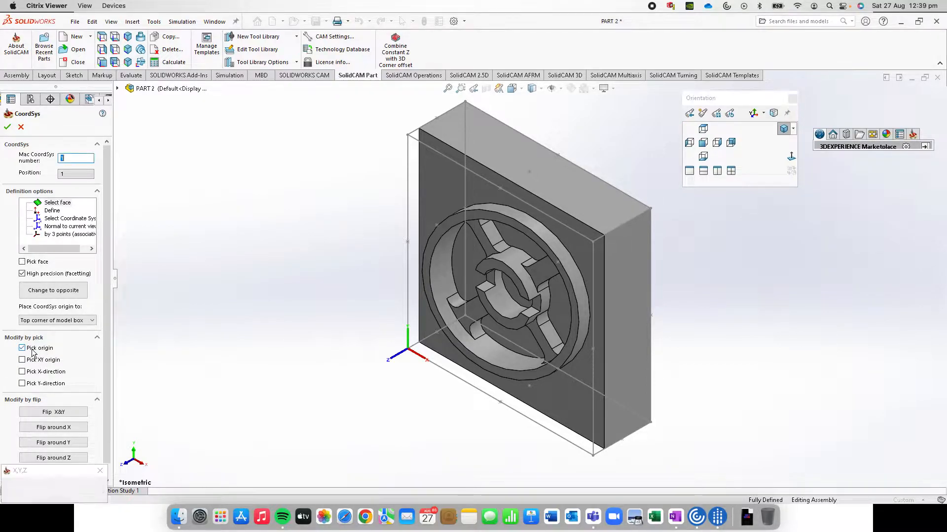
left_click(498, 293)
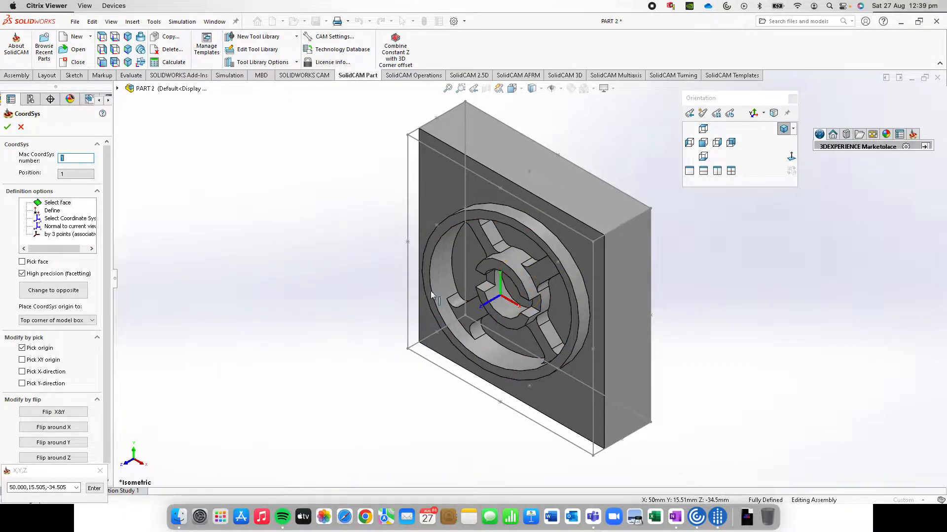
key("ctrl+1")
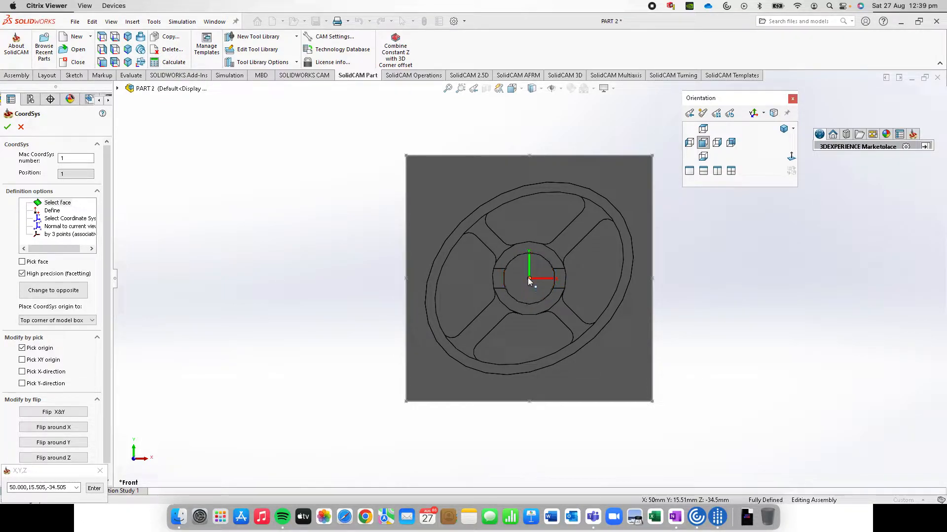
mouse_move(105, 268)
left_mouse_down()
mouse_move(107, 341)
mouse_move(104, 252)
left_mouse_up()
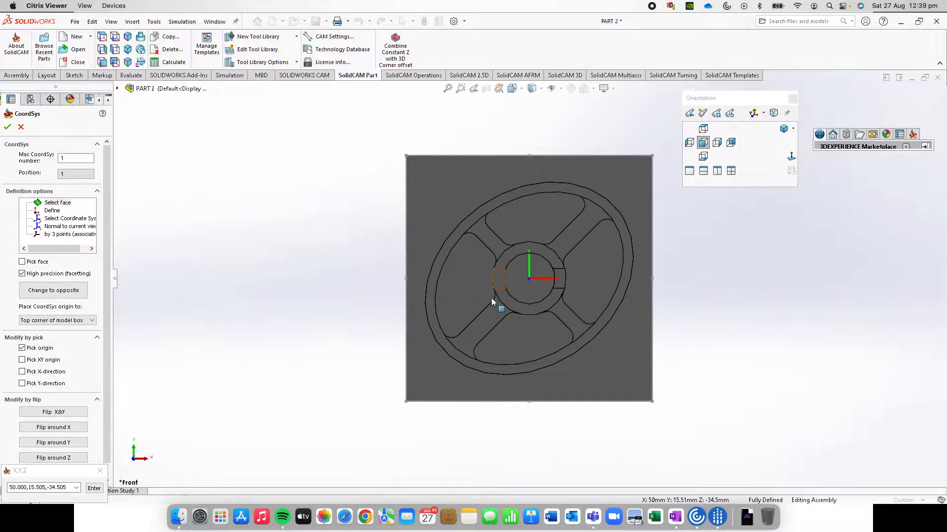
left_click(7, 128)
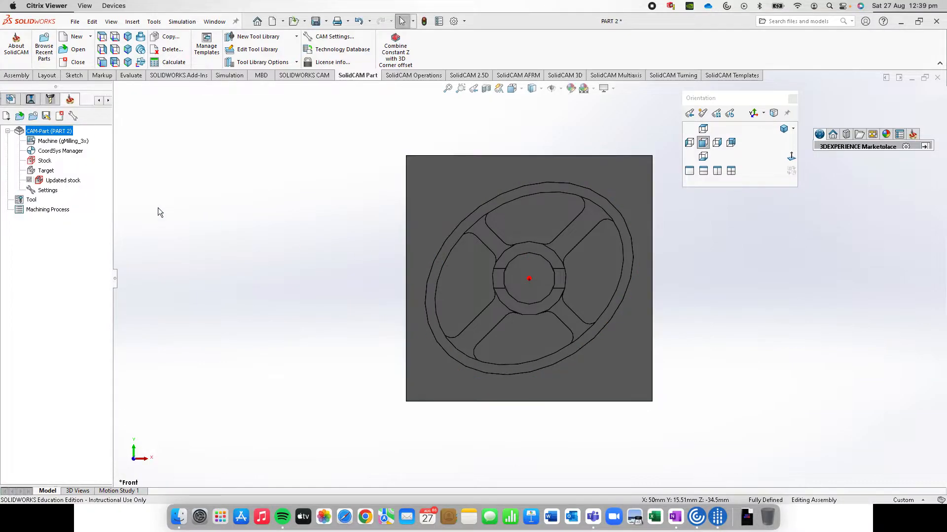
left_click(8, 127)
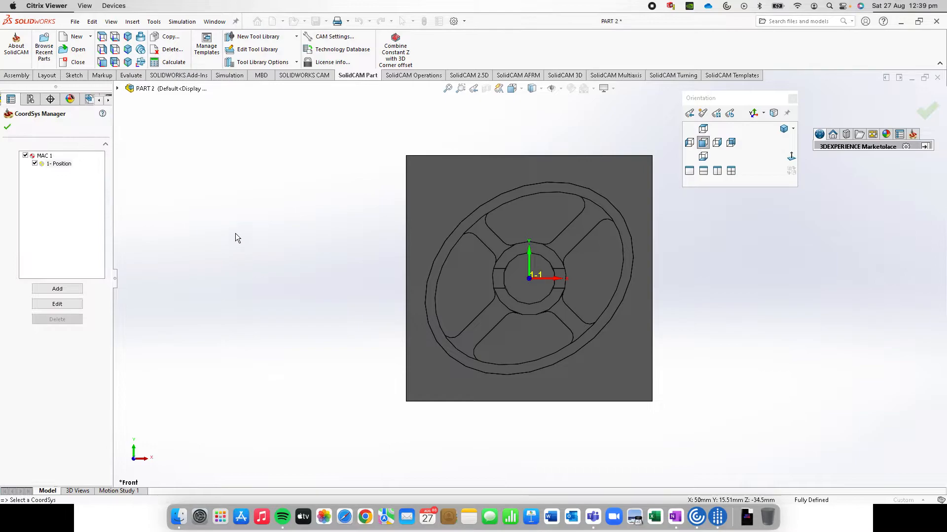
left_click(8, 128)
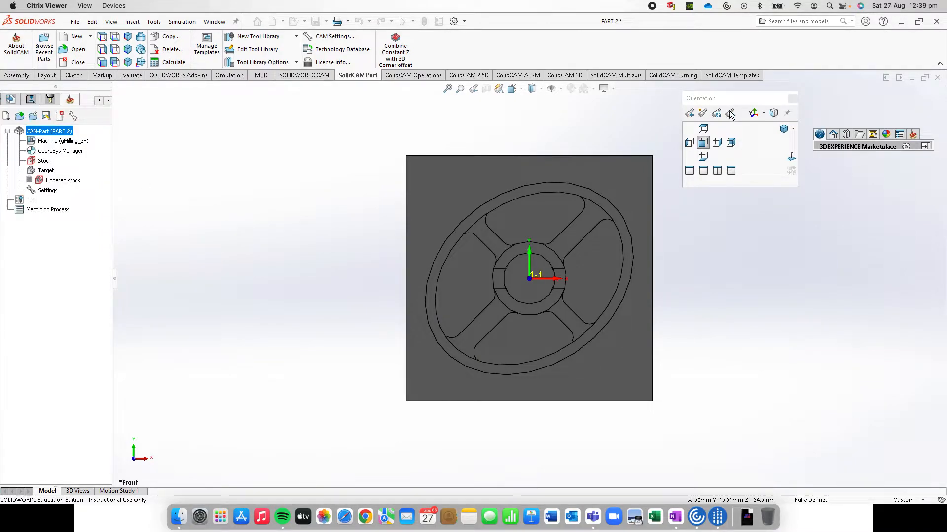
Define the solid body as the machining target and finish the milling part data
left_click(784, 130)
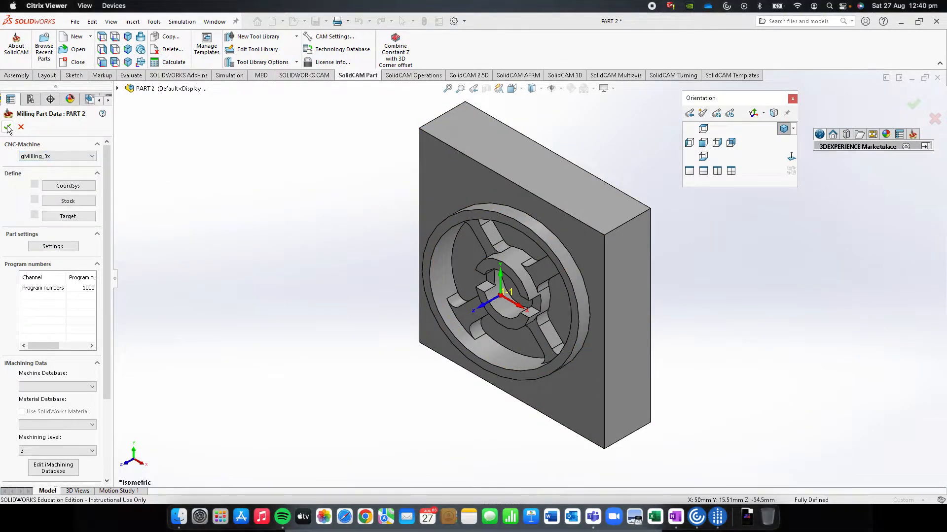
left_click(495, 264)
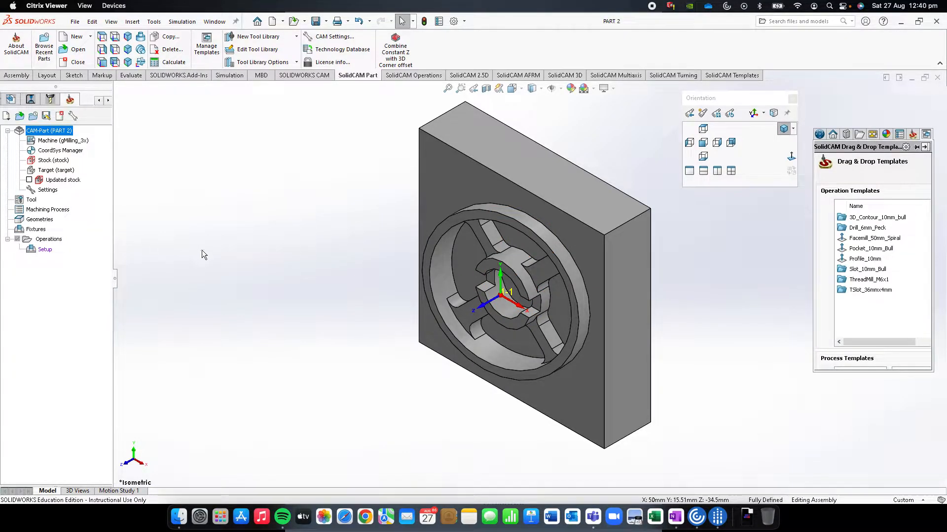
Add an end mill to the part tool table, keeping its diameter, shoulder diameter and arbor diameter at 6 mm
right_click(31, 200)
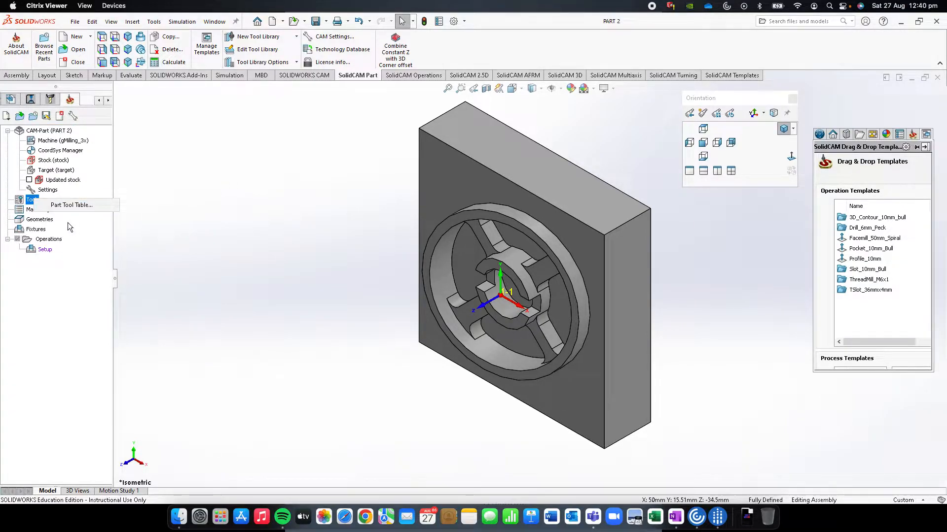
left_click(82, 207)
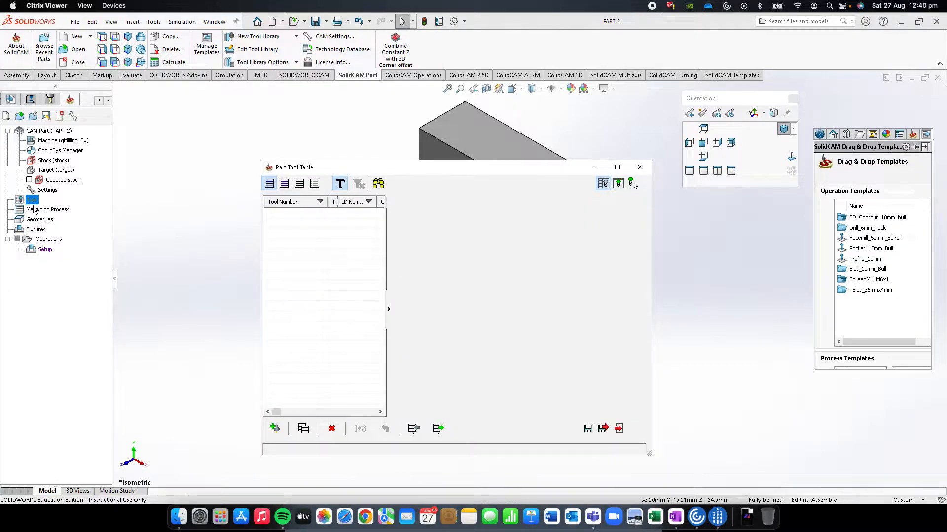
left_click(275, 428)
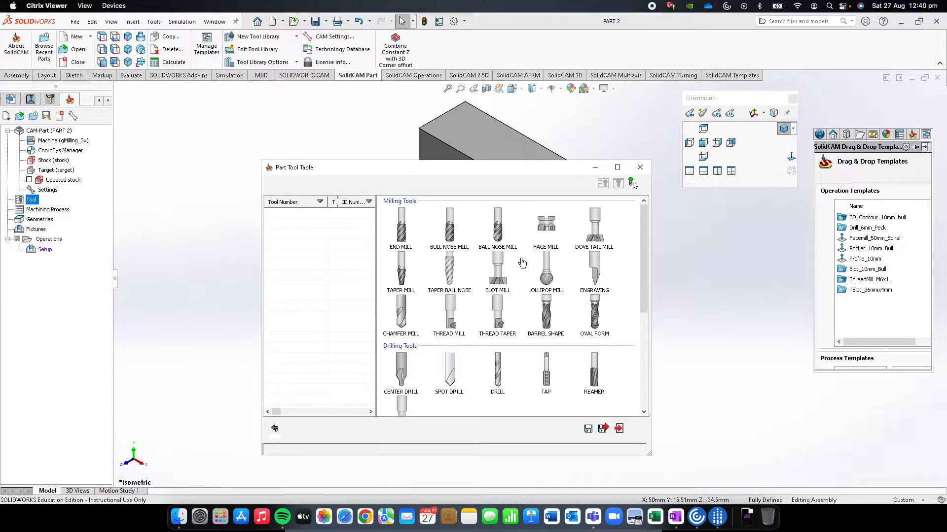
mouse_move(642, 229)
left_mouse_down()
mouse_move(644, 285)
mouse_move(645, 230)
left_mouse_up()
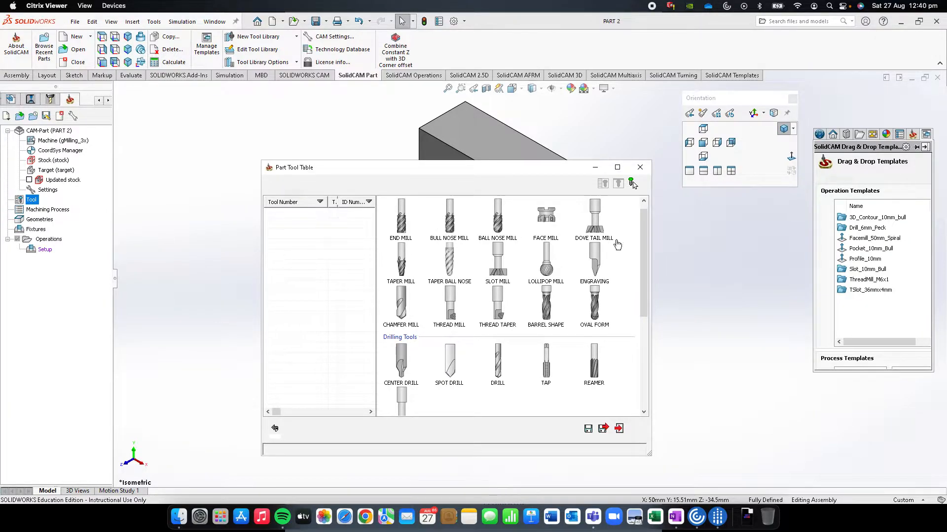
scroll(639, 241, "down", 2)
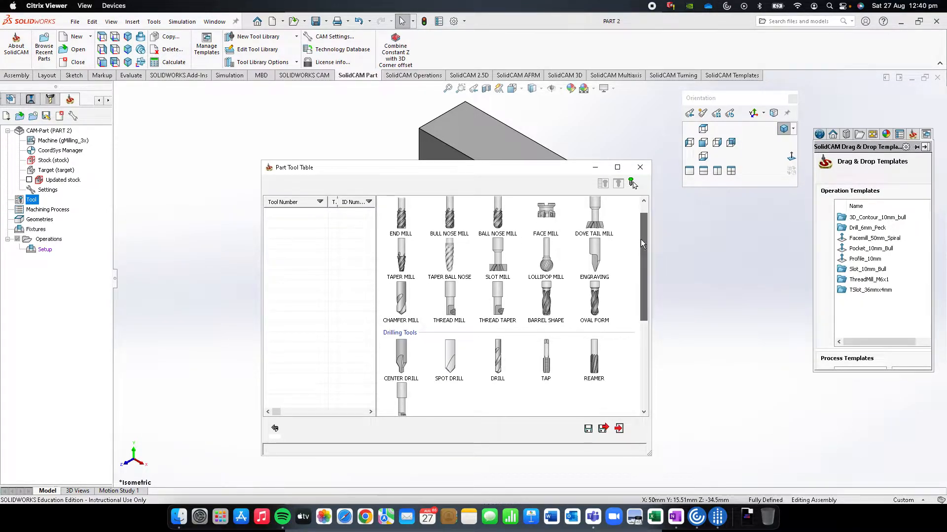
mouse_move(639, 253)
left_mouse_down()
mouse_move(628, 336)
mouse_move(635, 240)
left_mouse_up()
double_click(400, 219)
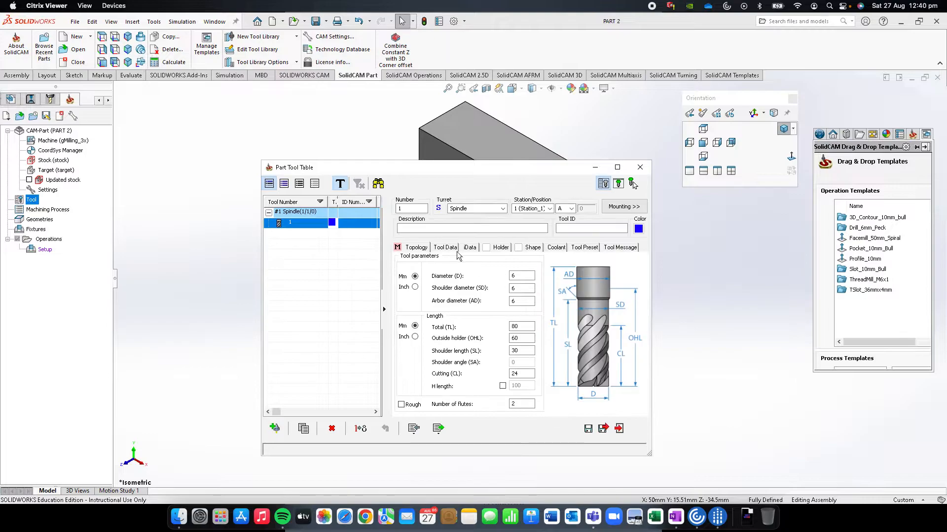
left_click(520, 275)
left_click(520, 288)
left_click(520, 302)
left_click_drag(512, 169, 595, 156)
left_click_drag(536, 146, 712, 164)
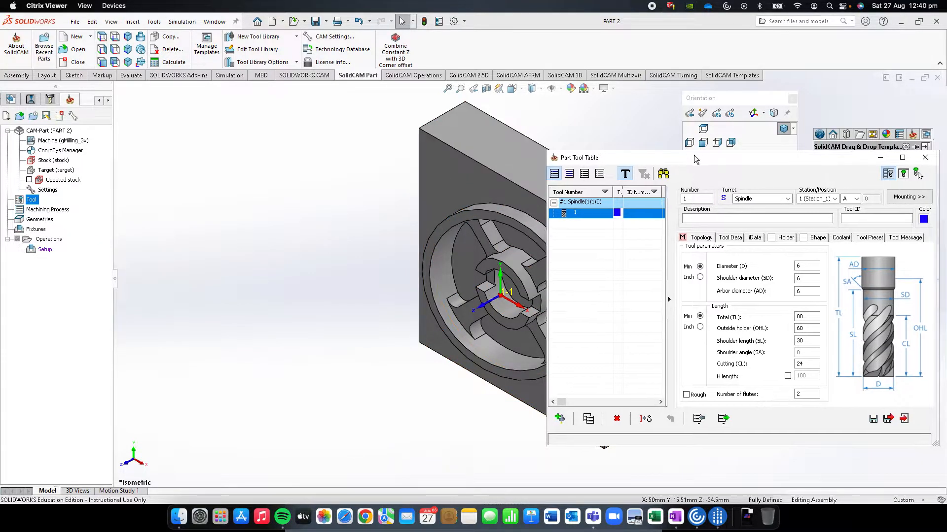
left_click_drag(697, 158, 512, 125)
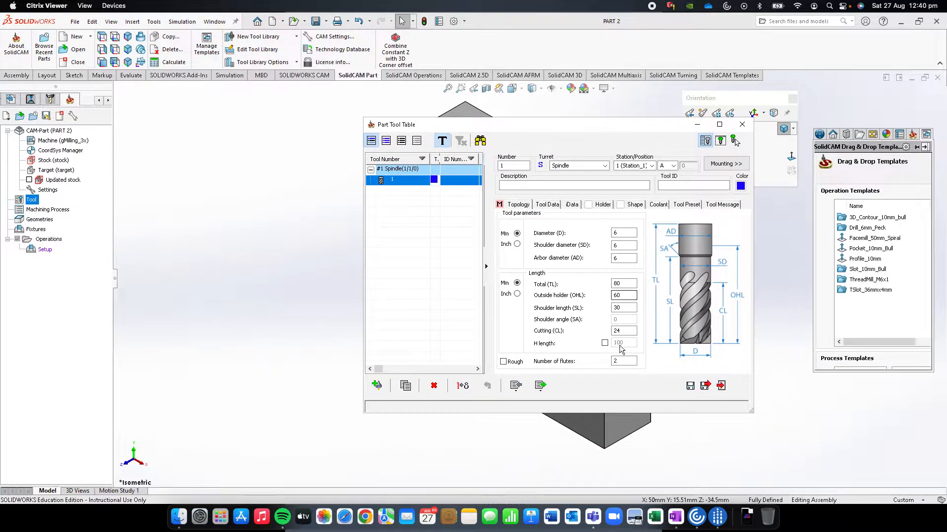
left_click_drag(570, 127, 702, 124)
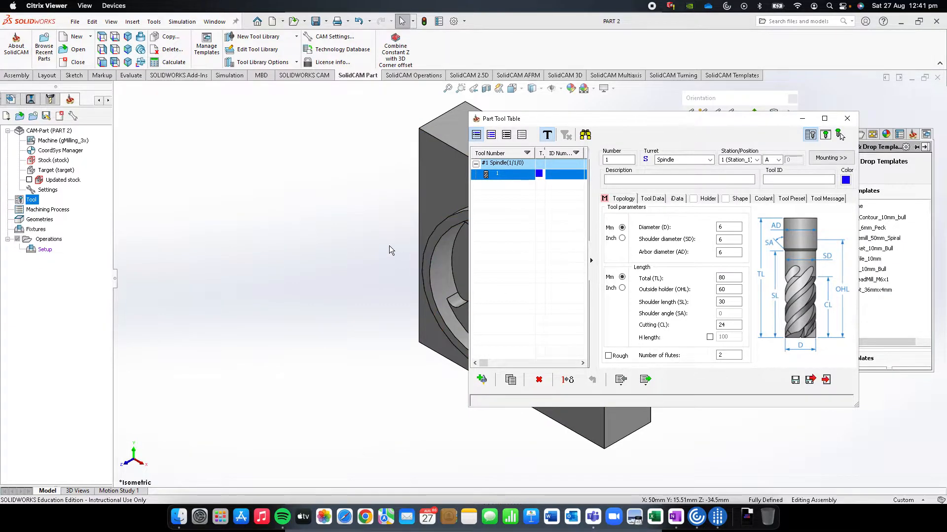
left_click_drag(558, 117, 526, 114)
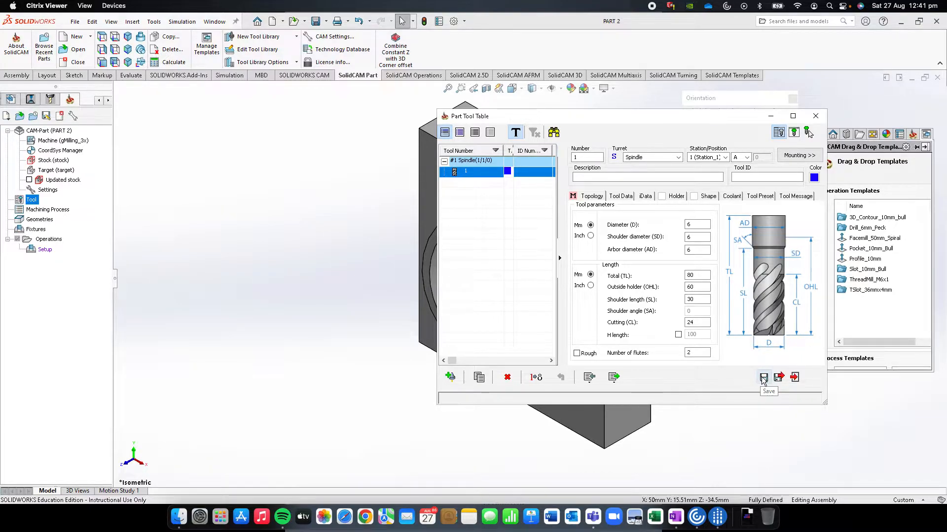
Add a second end mill with a 10 mm diameter, then save and close the part tool table
left_click(450, 377)
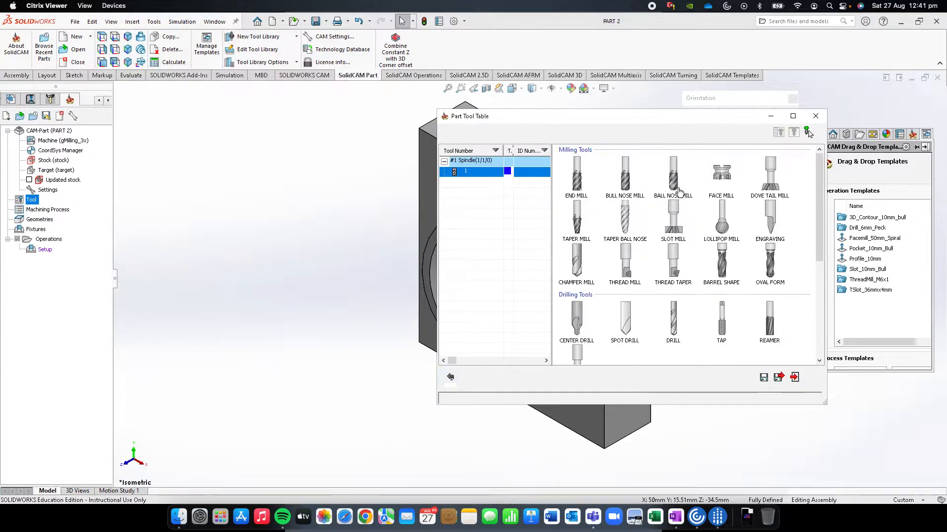
left_click(577, 187)
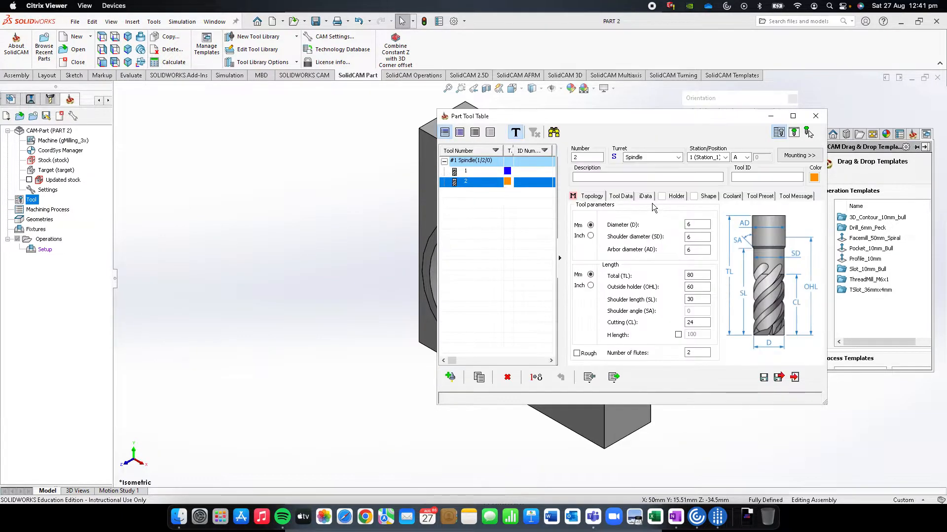
left_click(704, 225)
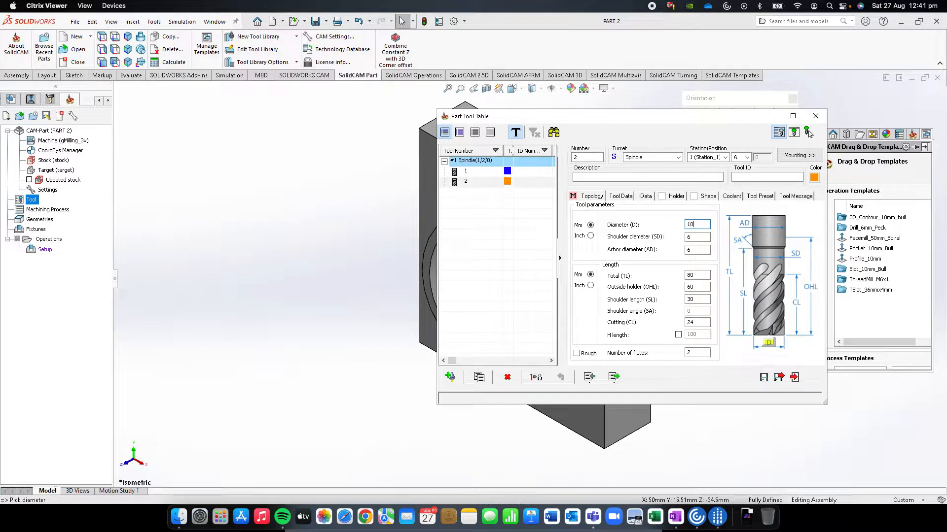
left_click(764, 379)
left_click_drag(624, 121, 654, 127)
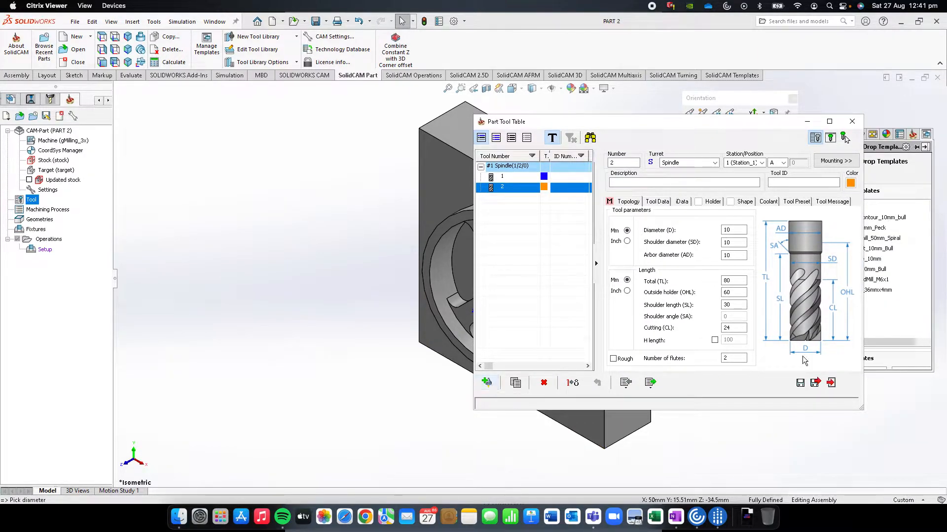
left_click(816, 384)
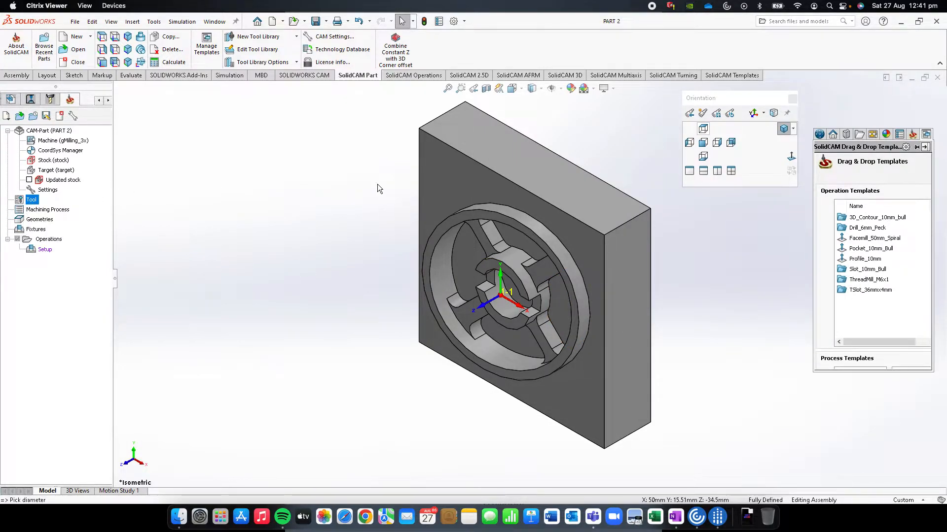
Add a 3D Milling operation to the setup
left_click(704, 143)
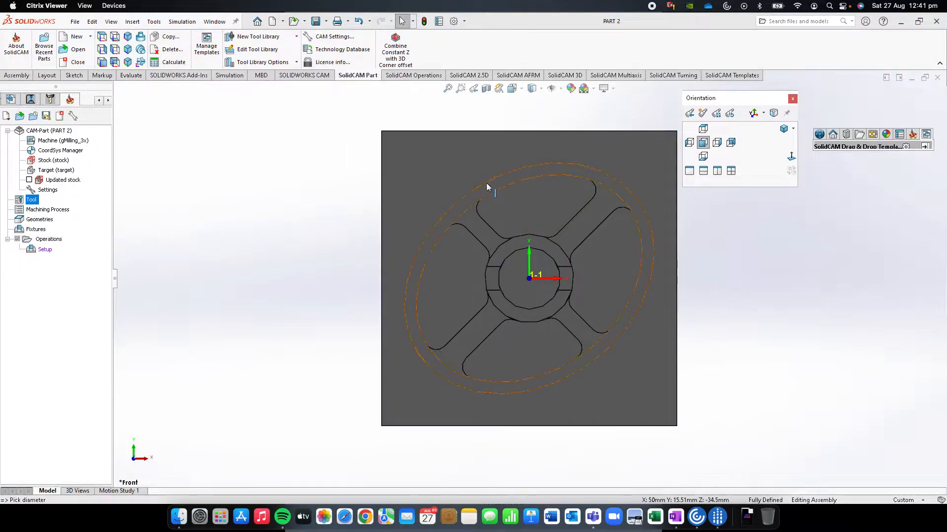
middle_click_drag(630, 243, 591, 275)
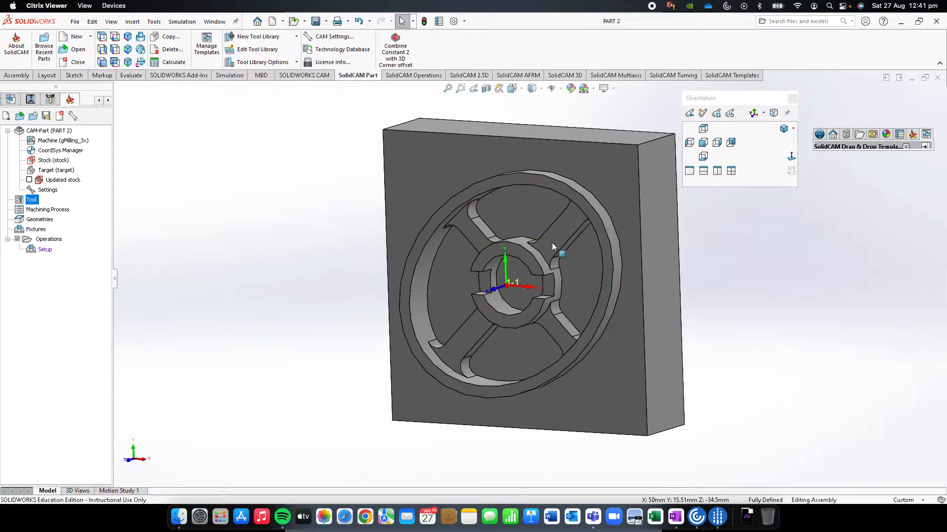
right_click(45, 250)
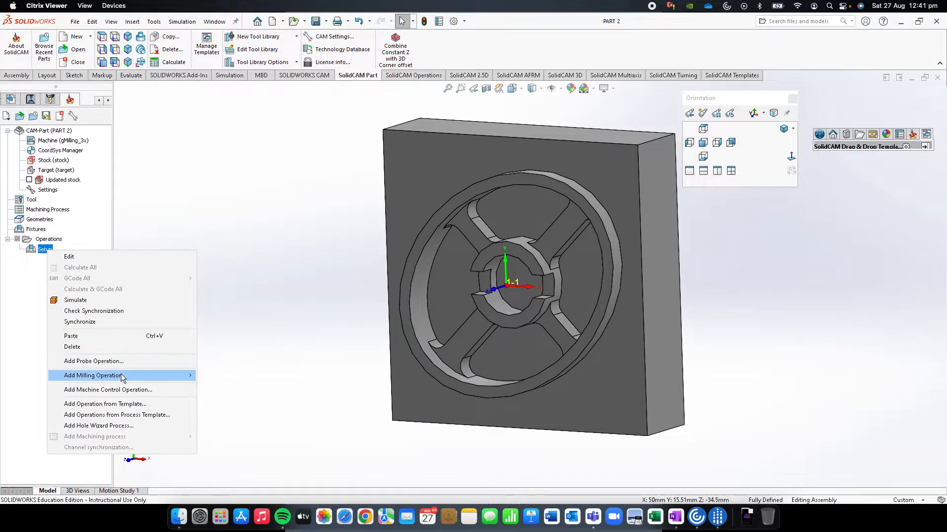
mouse_move(123, 378)
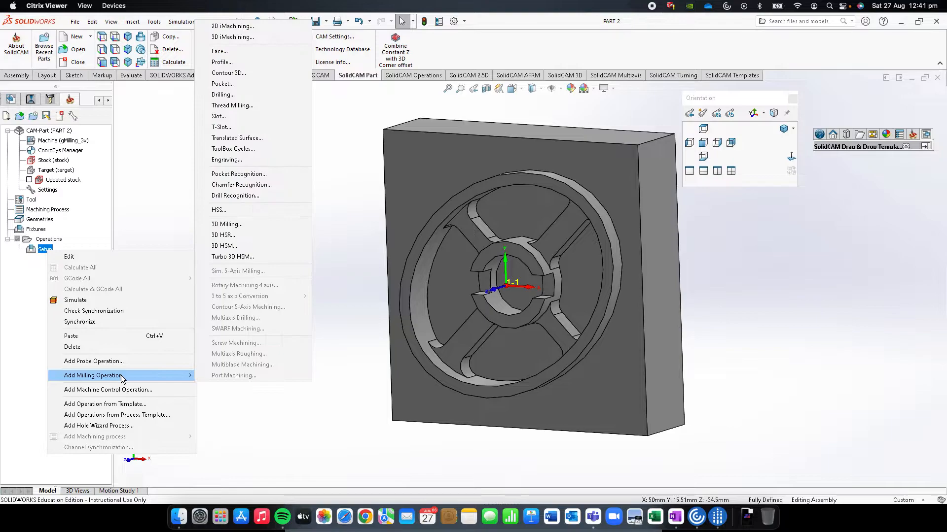
left_click(234, 224)
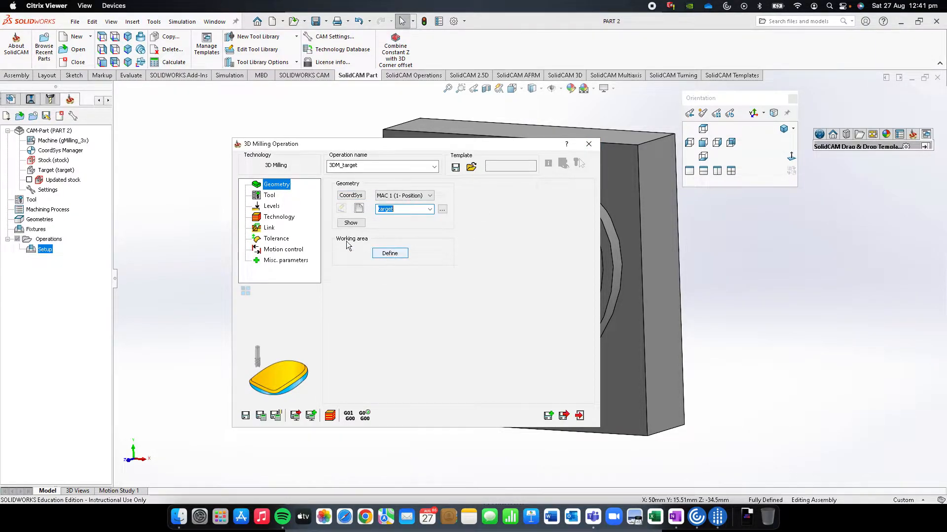
Enable the working area restriction and accept the outer edge of the raised wheel rim as its first chain
left_click(390, 254)
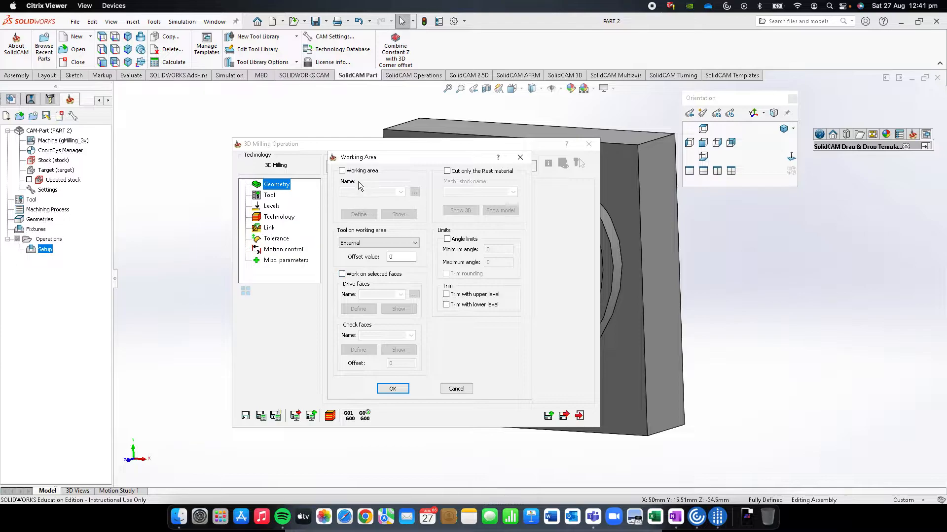
left_click(343, 170)
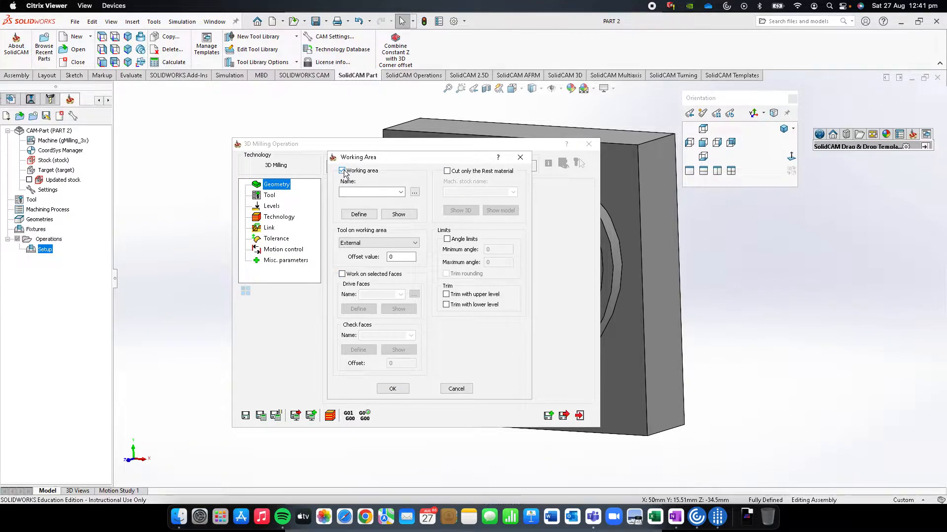
left_click(359, 214)
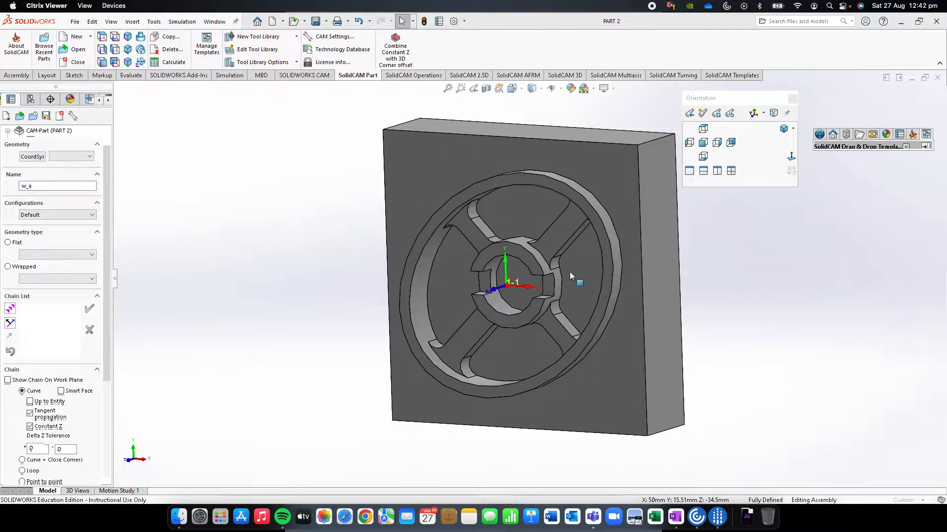
mouse_move(548, 180)
middle_mouse_down()
mouse_move(524, 164)
mouse_move(550, 164)
mouse_move(556, 176)
middle_mouse_up()
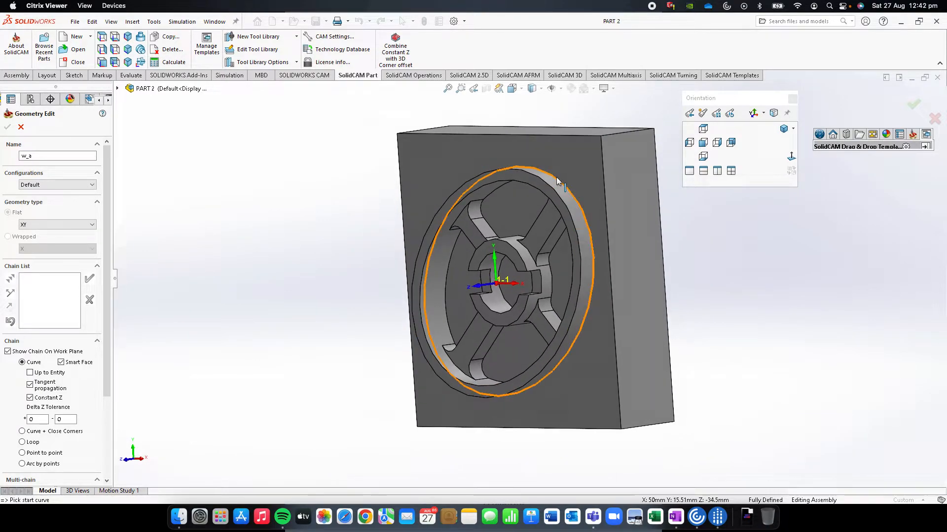
left_click(523, 171)
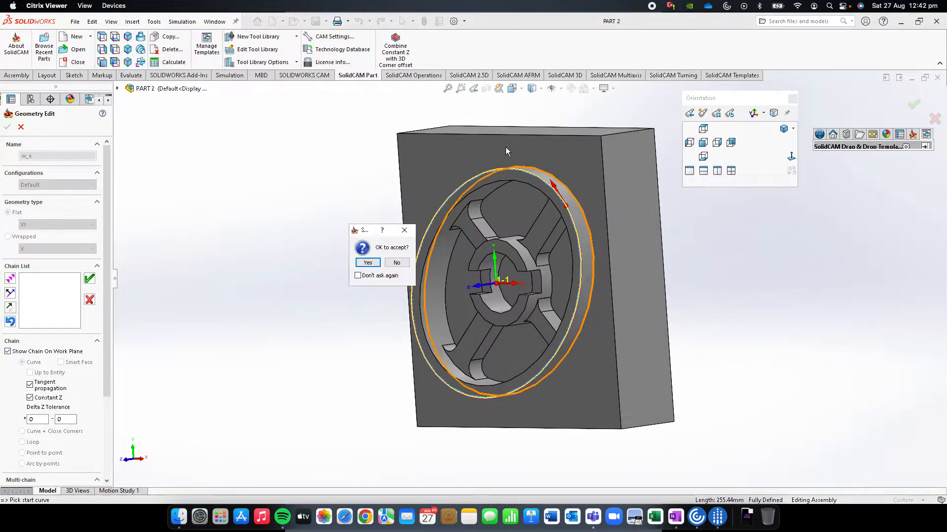
left_click(368, 263)
Add the square outline of the block's flat face as the second chain and accept the working area
left_click(549, 137)
left_click(377, 267)
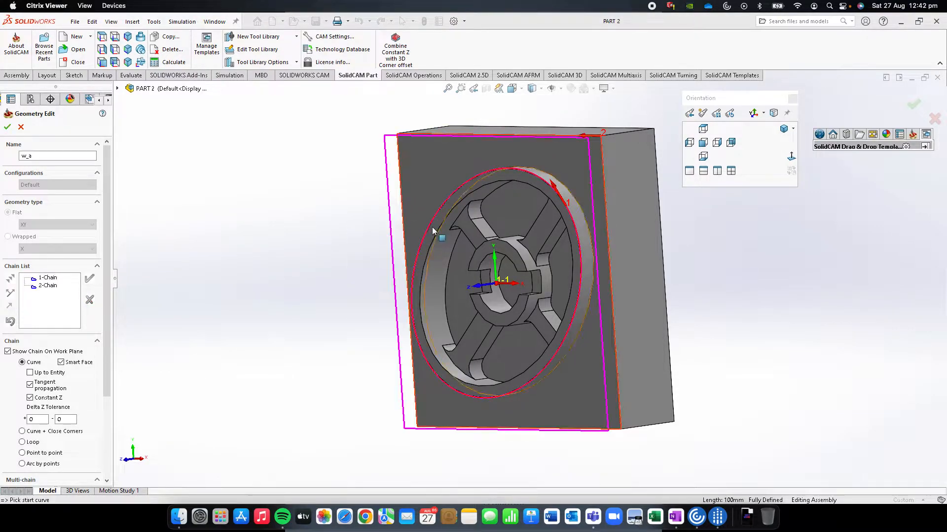
middle_click_drag(400, 238, 636, 257)
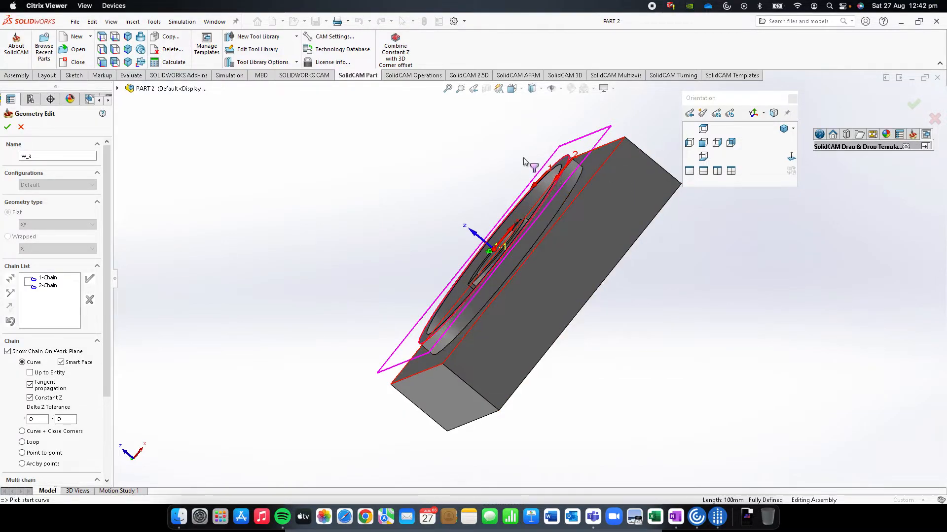
left_click(9, 127)
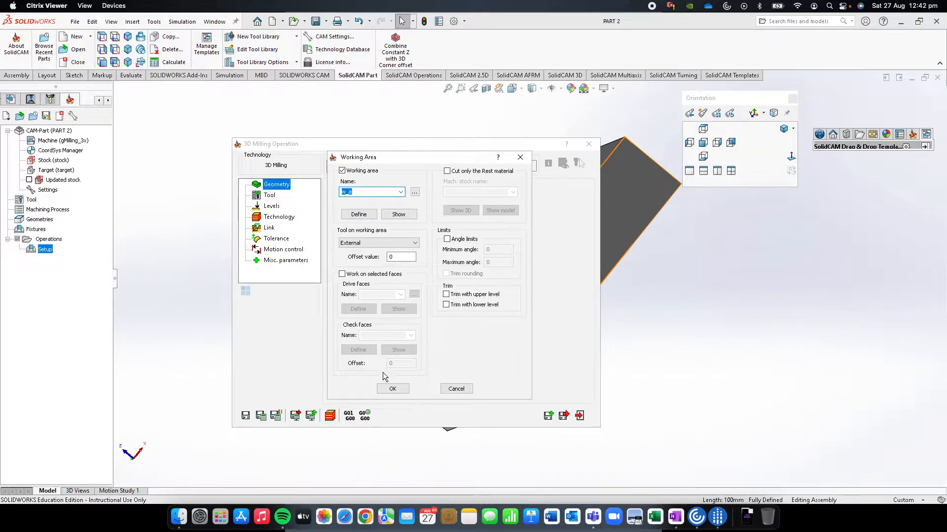
left_click(386, 386)
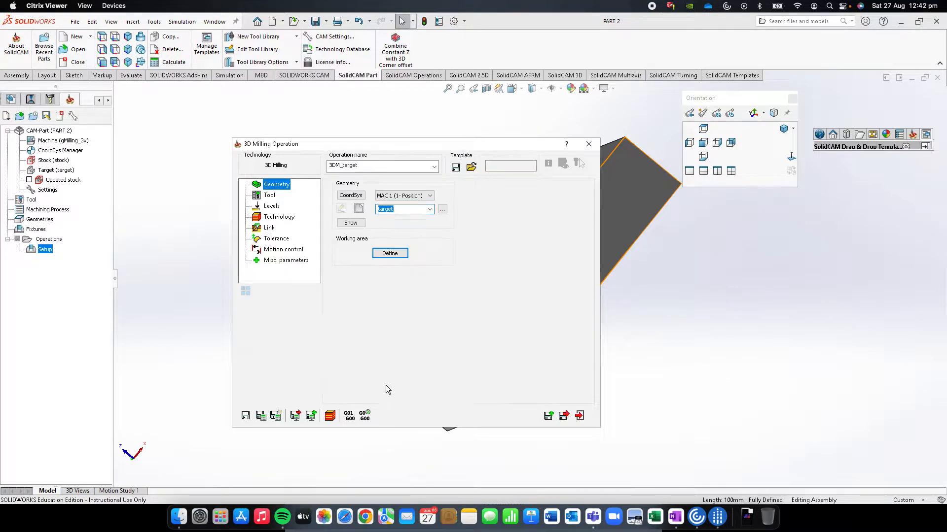
Assign tool number 2, the 10 mm end mill, to the 3D Milling operation
left_click(269, 196)
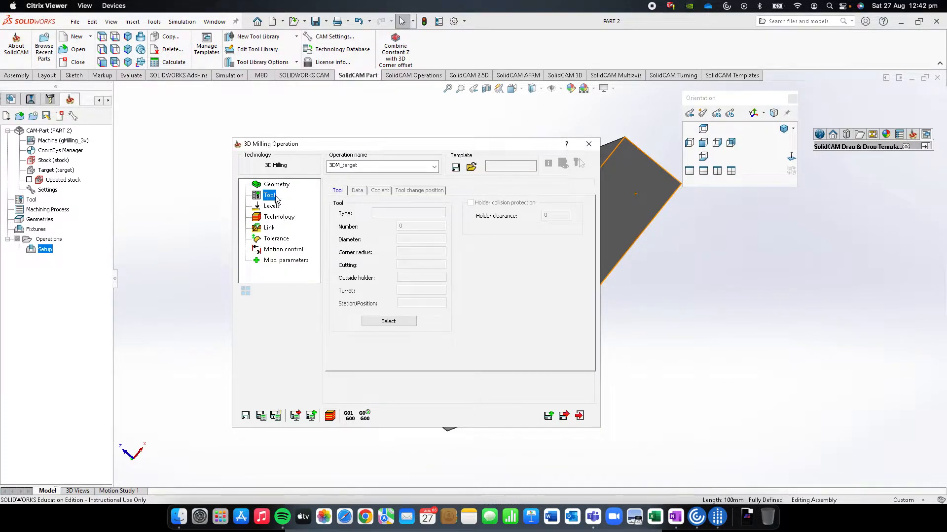
left_click(388, 321)
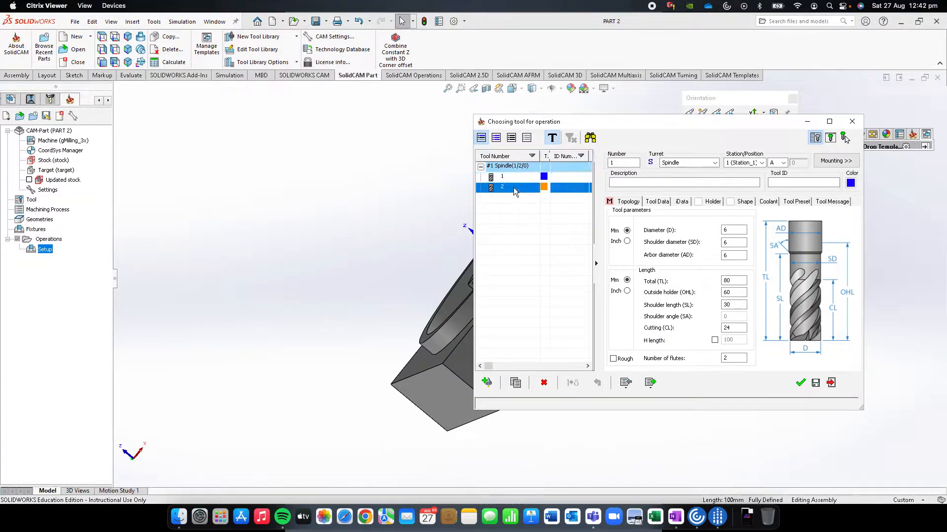
left_click(512, 187)
left_click(800, 382)
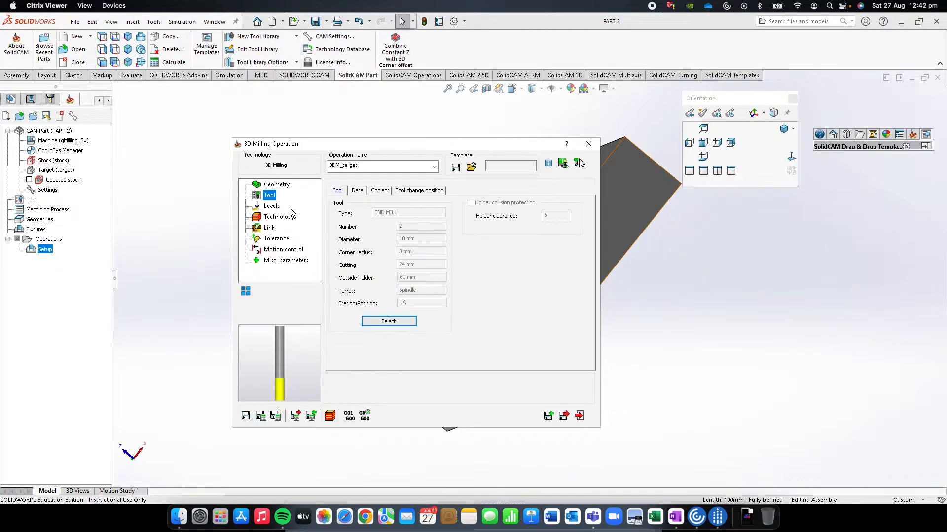
Set the operation's upper milling level to Z 0 by picking a point on the wheel rim's raised edge
left_click(272, 206)
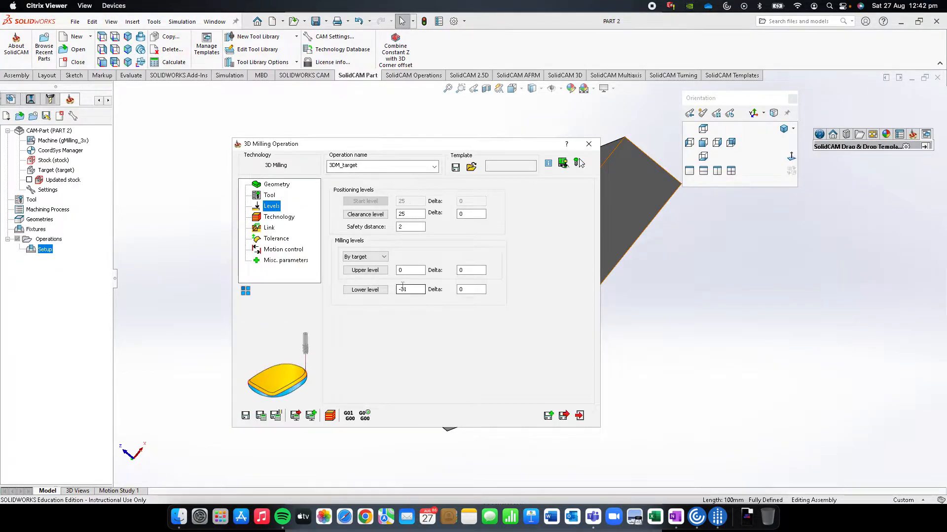
left_click(365, 271)
middle_click_drag(509, 201, 543, 150)
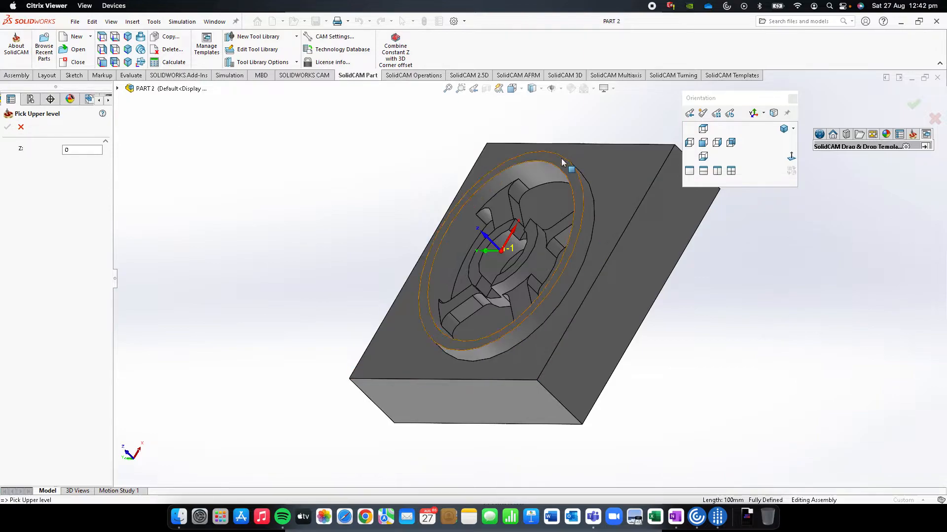
left_click(563, 157)
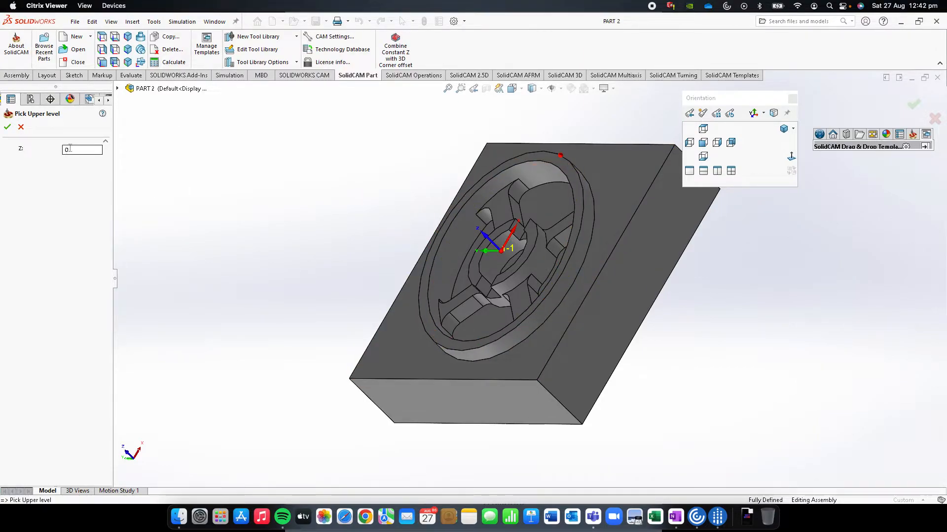
left_click(6, 127)
Set the lower milling level to Z -6 by picking a point on the block's flat face edge
left_click(357, 291)
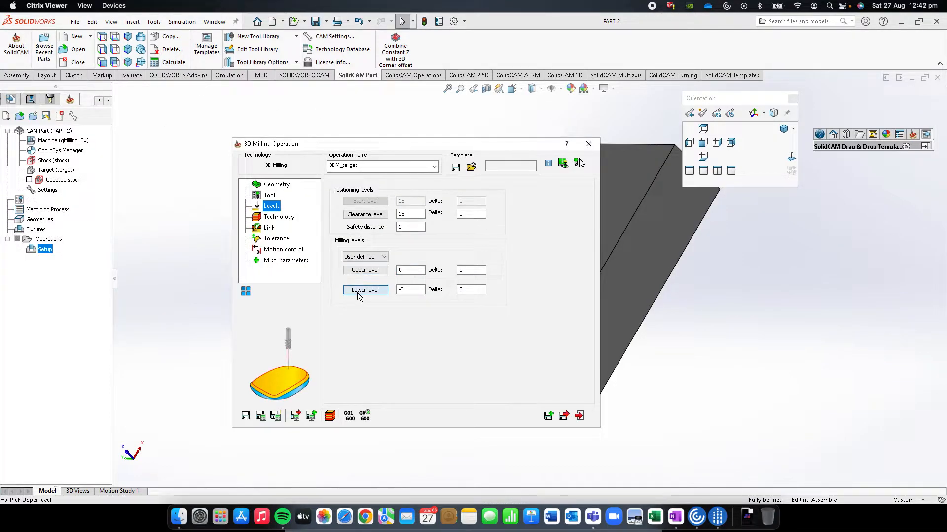
left_click(555, 154)
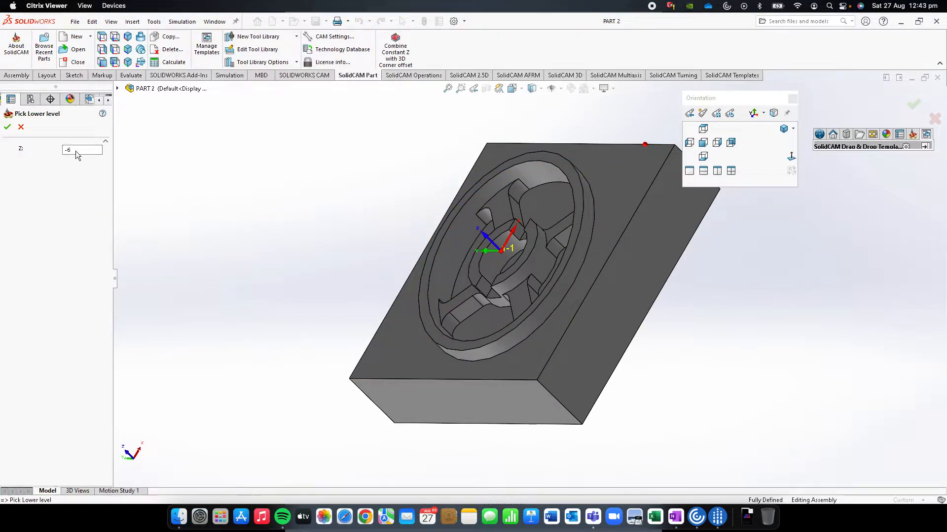
left_click(7, 127)
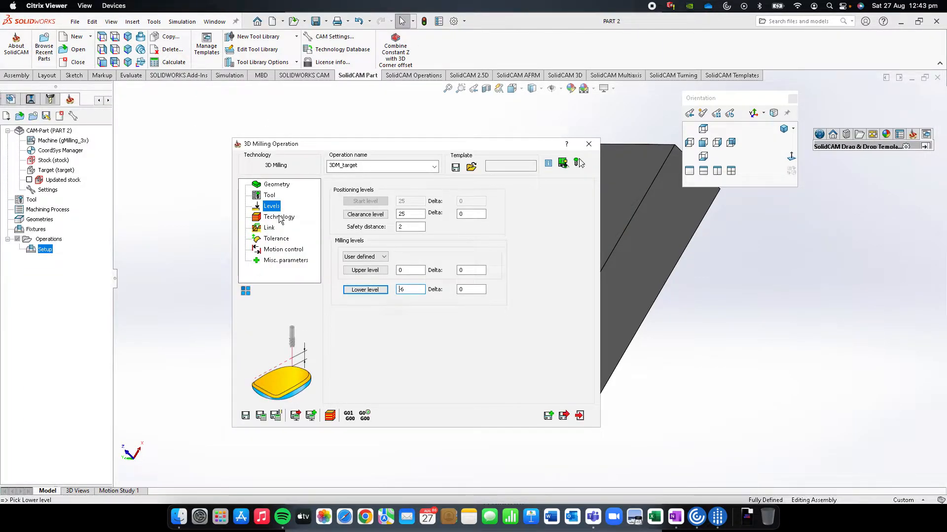
Try Hatch as the roughing strategy in the operation's technology settings and view its toolpath pattern
left_click(279, 218)
left_click(397, 208)
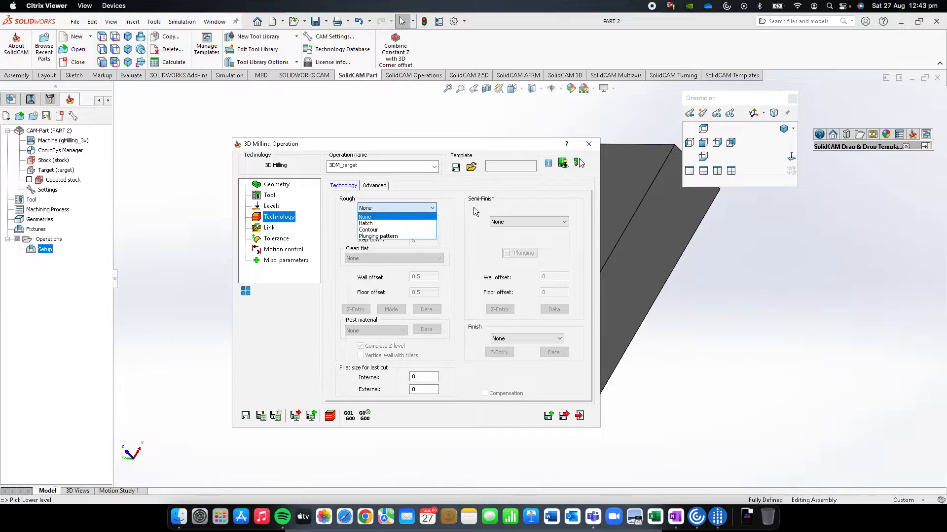
left_click(387, 221)
left_click(385, 210)
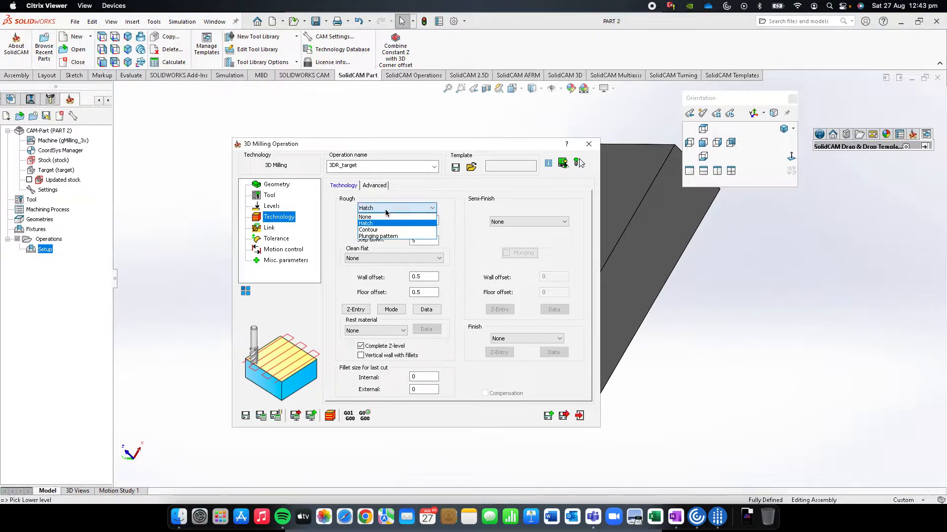
left_click(386, 210)
left_click(389, 211)
left_click(380, 209)
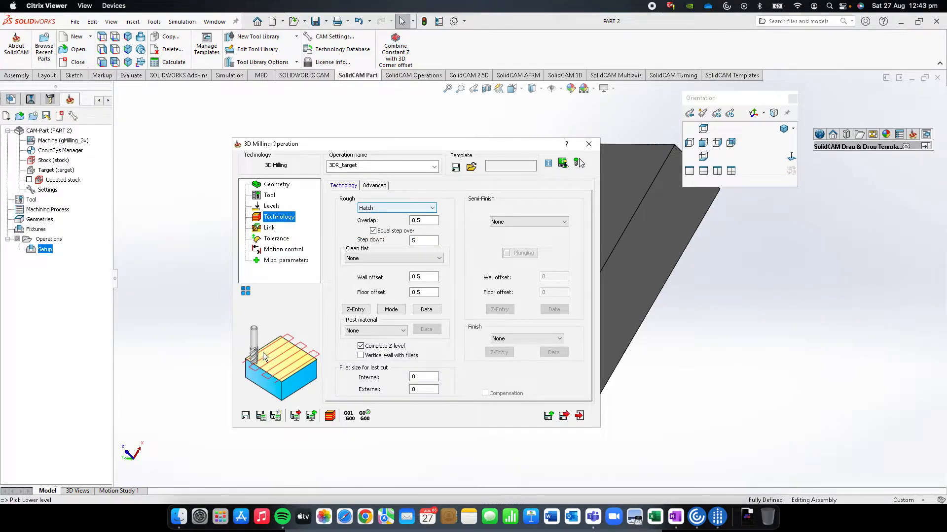
Set the roughing strategy of the 3D Milling operation to Contour
left_click(400, 208)
left_click(380, 221)
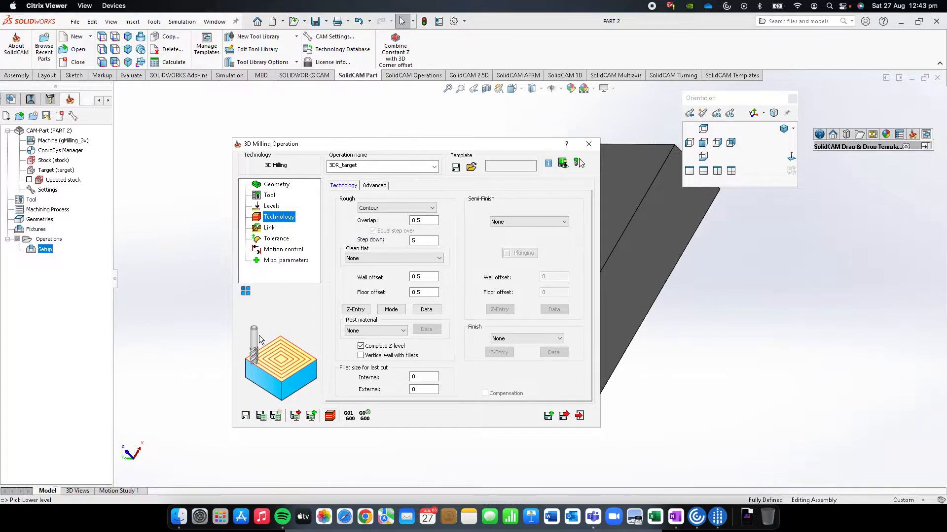
left_click(386, 209)
left_click(393, 207)
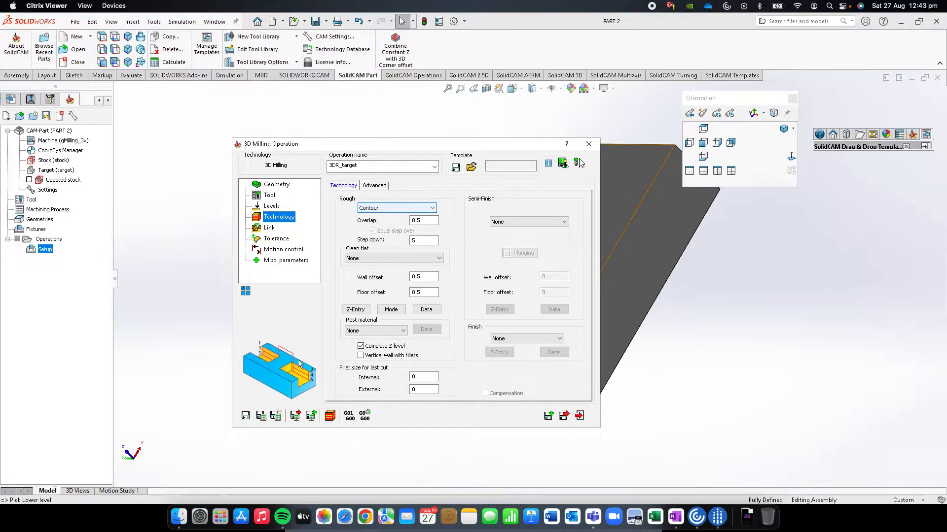
left_click(392, 207)
left_click(392, 209)
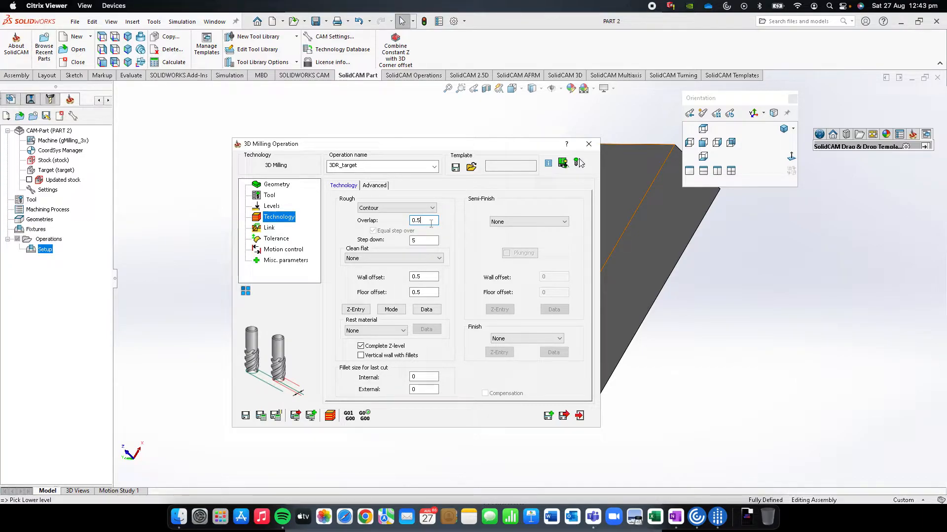
Set the roughing step down to 2 mm, review the milling levels, and save and exit the operation
left_click(424, 241)
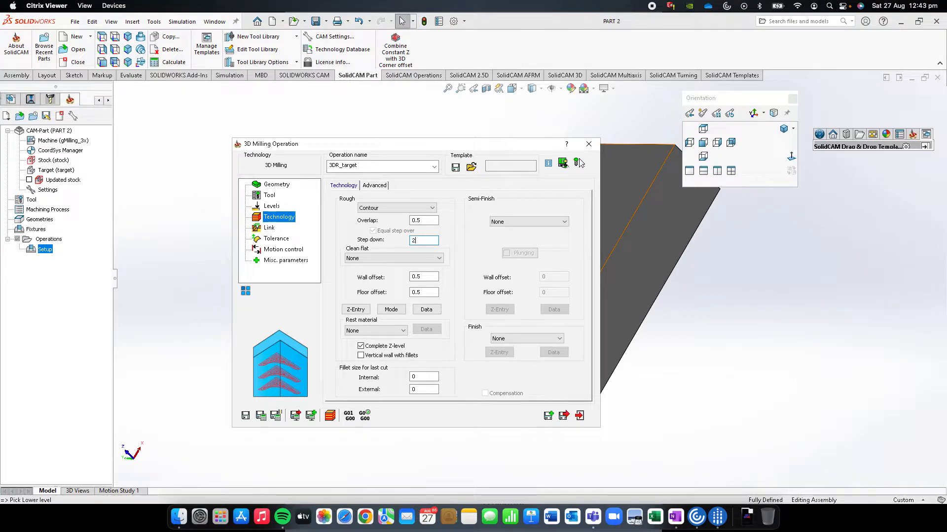
left_click(272, 206)
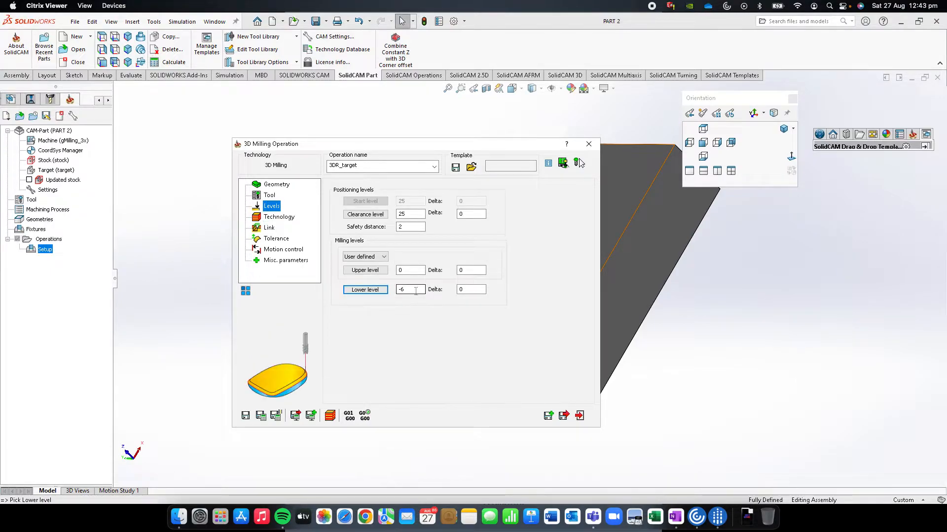
left_click(284, 219)
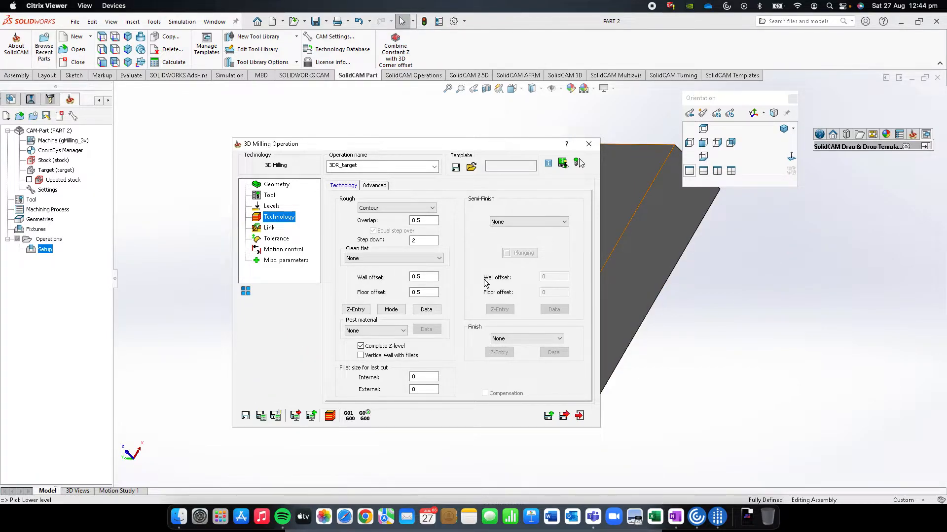
left_click(564, 417)
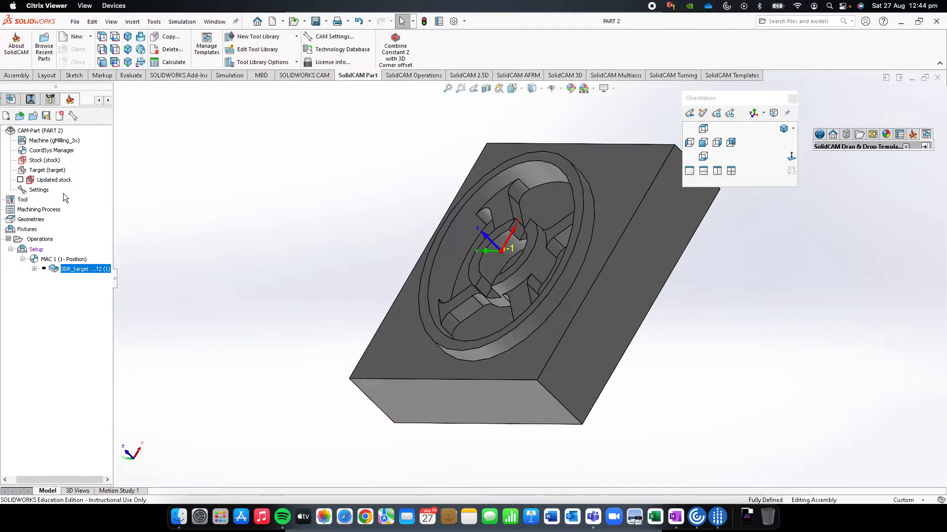
Calculate the 3D roughing operation and inspect its toolpath around the raised wheel
right_click(78, 270)
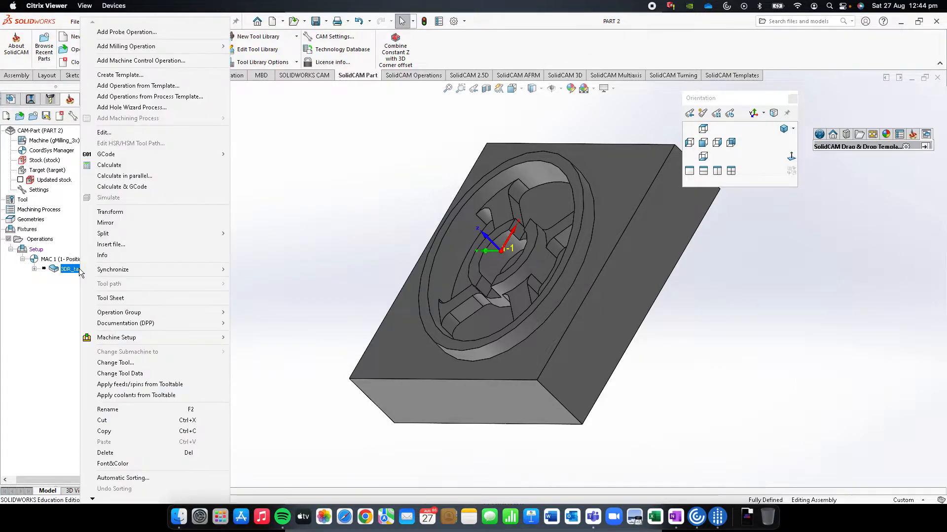
left_click(117, 166)
middle_click_drag(418, 237, 455, 178)
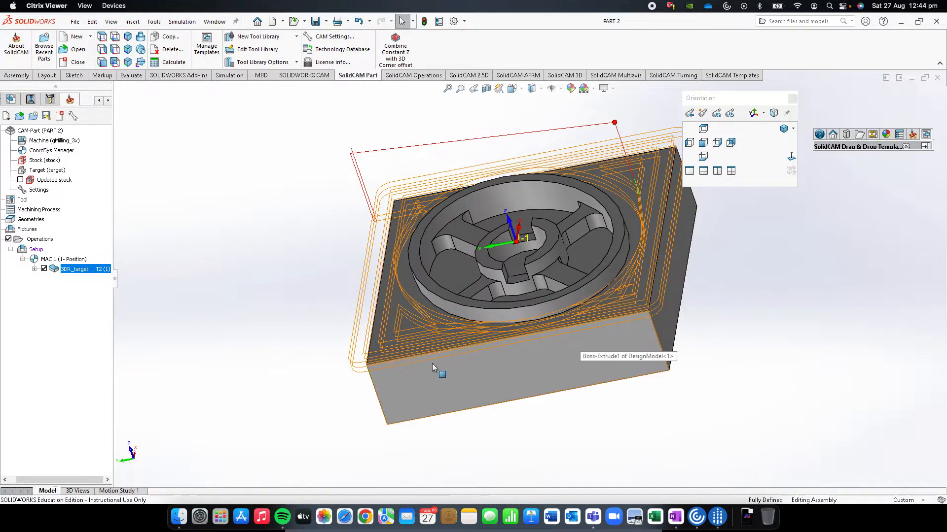
middle_click_drag(433, 362, 389, 300)
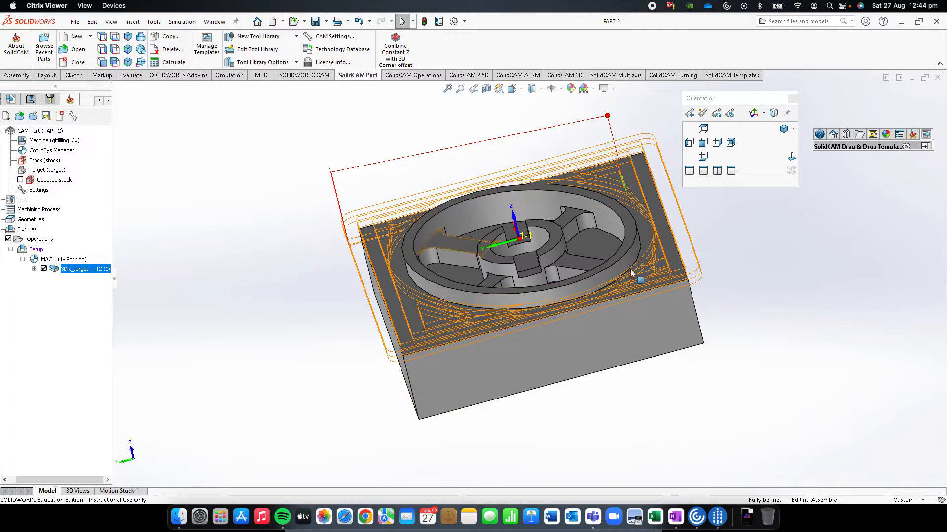
Simulate the roughing operation in 3D at about half speed and stop the playback
right_click(75, 267)
left_click(116, 202)
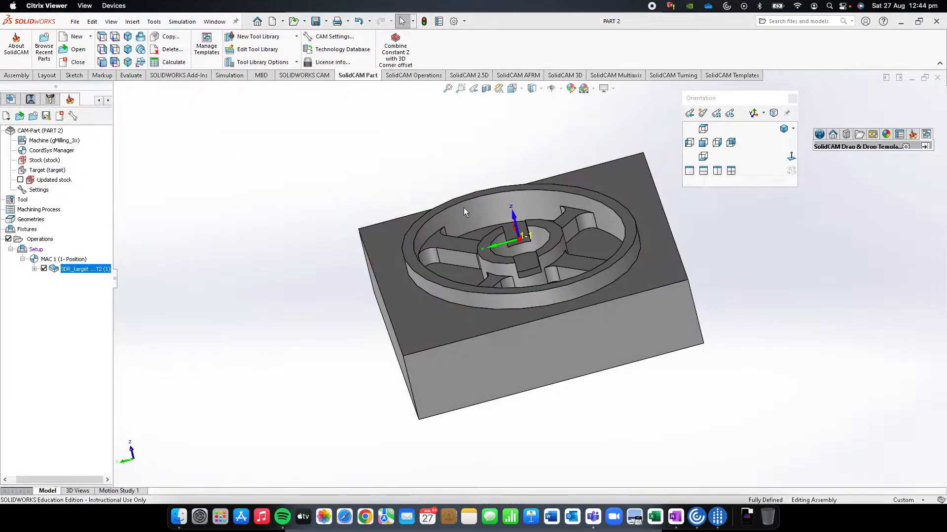
left_click(261, 187)
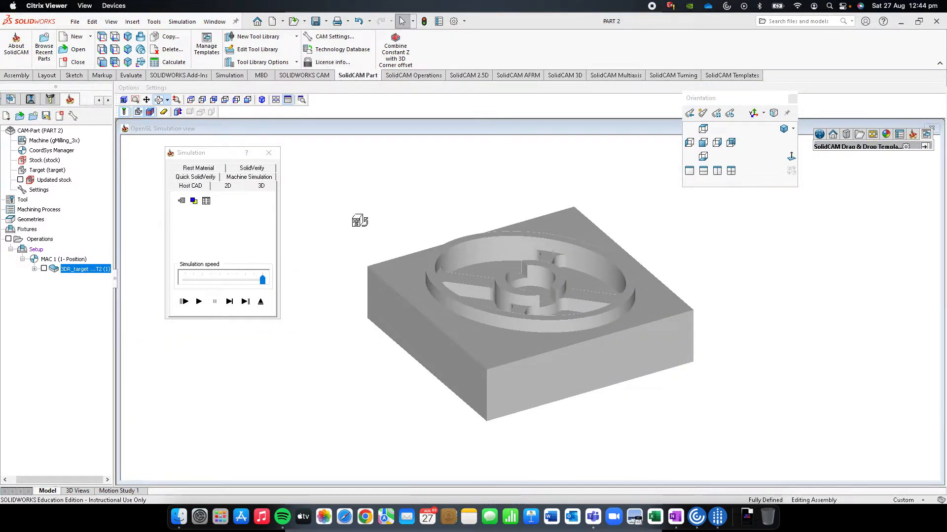
mouse_move(212, 285)
left_mouse_down()
mouse_move(260, 284)
mouse_move(228, 279)
left_mouse_up()
left_click(199, 301)
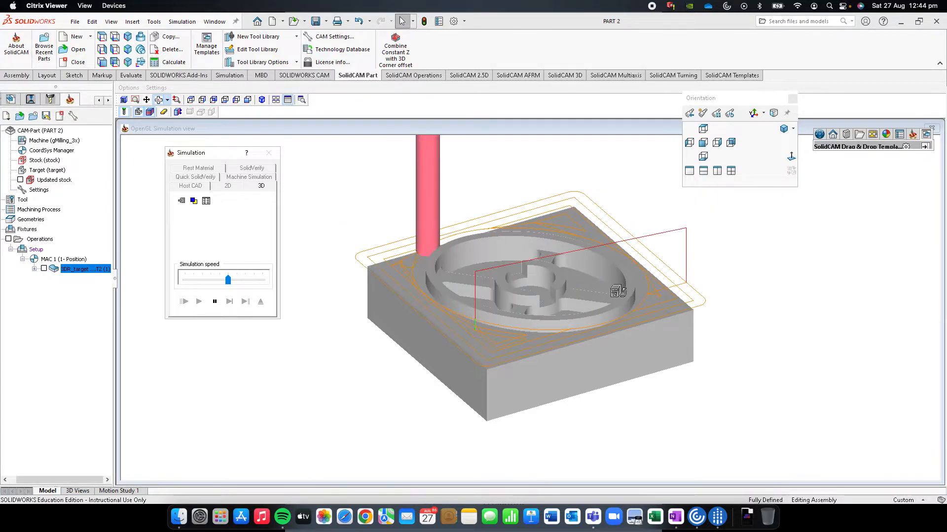
left_click(214, 302)
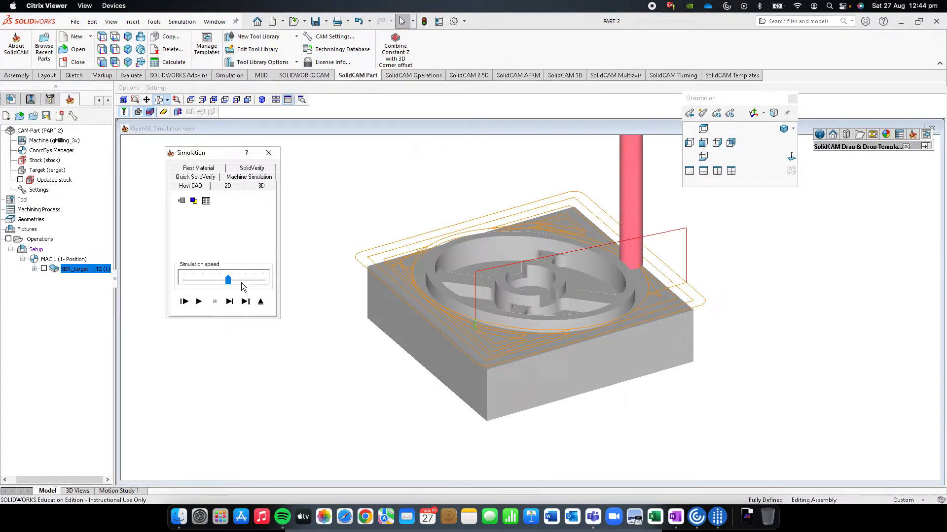
Compare the rest material before and after the roughing operation, and close the simulation
left_click(202, 169)
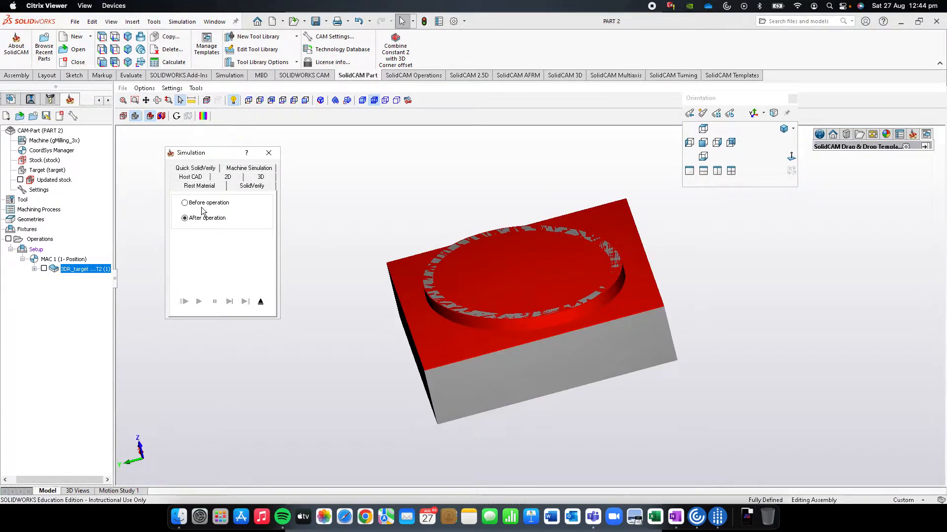
left_click(188, 203)
mouse_move(433, 247)
middle_mouse_down()
mouse_move(438, 234)
mouse_move(444, 248)
middle_mouse_up()
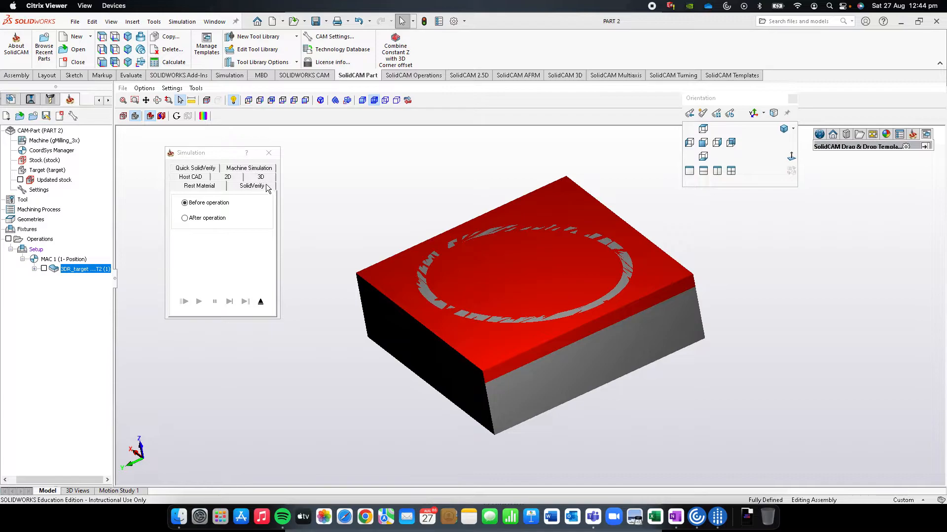
left_click(185, 218)
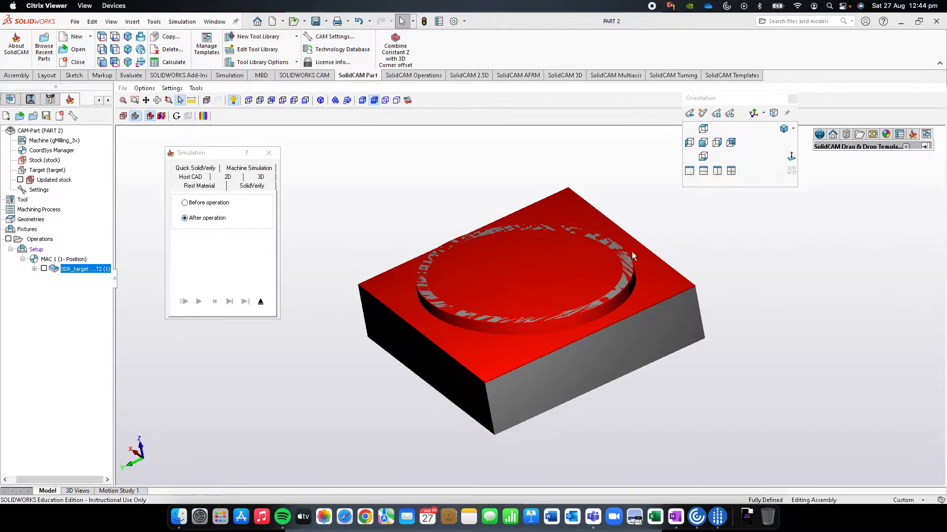
mouse_move(591, 234)
middle_mouse_down()
mouse_move(532, 272)
mouse_move(483, 261)
middle_mouse_up()
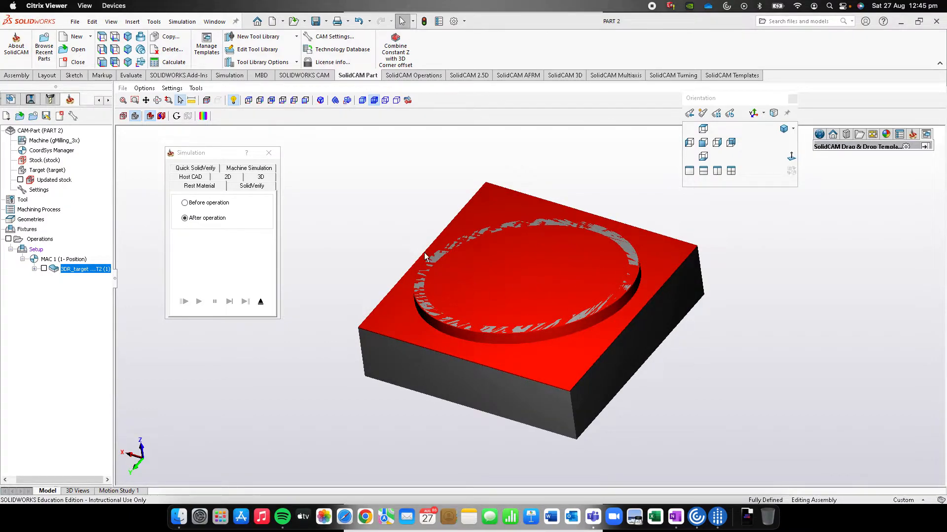
left_click(275, 157)
Show the part in isometric view and add a second 3D Milling operation to the setup
key("ctrl+7")
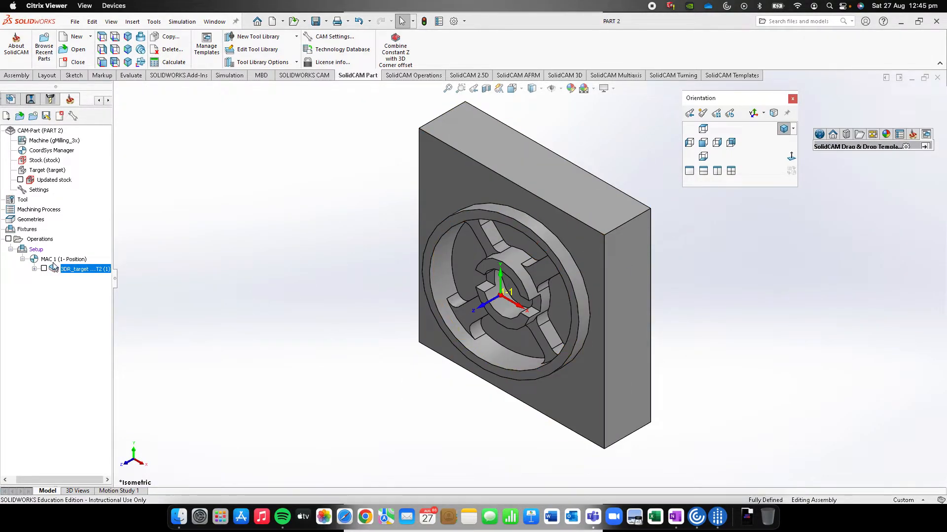
right_click(35, 252)
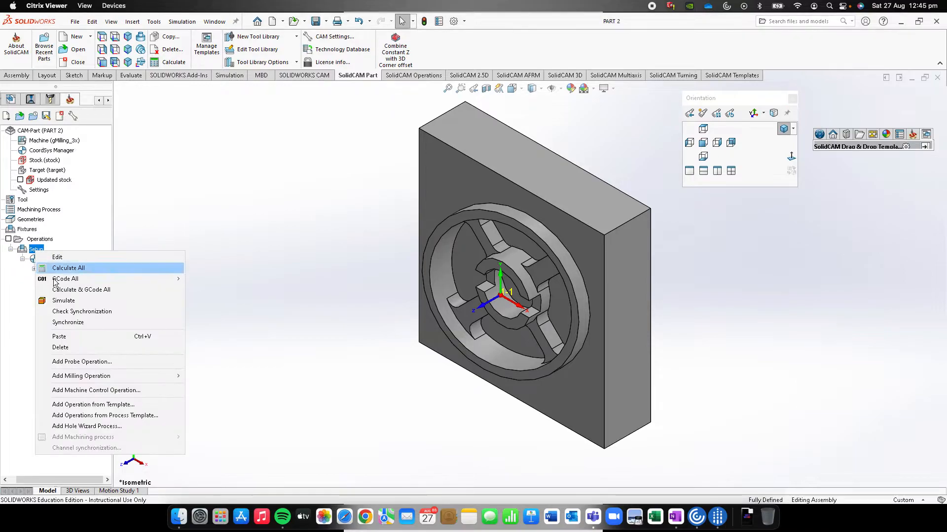
mouse_move(84, 378)
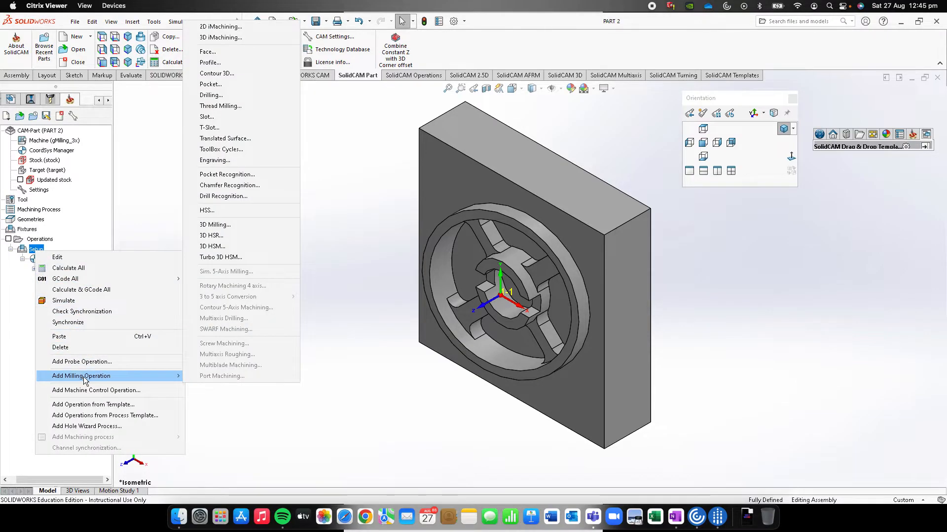
left_click(240, 226)
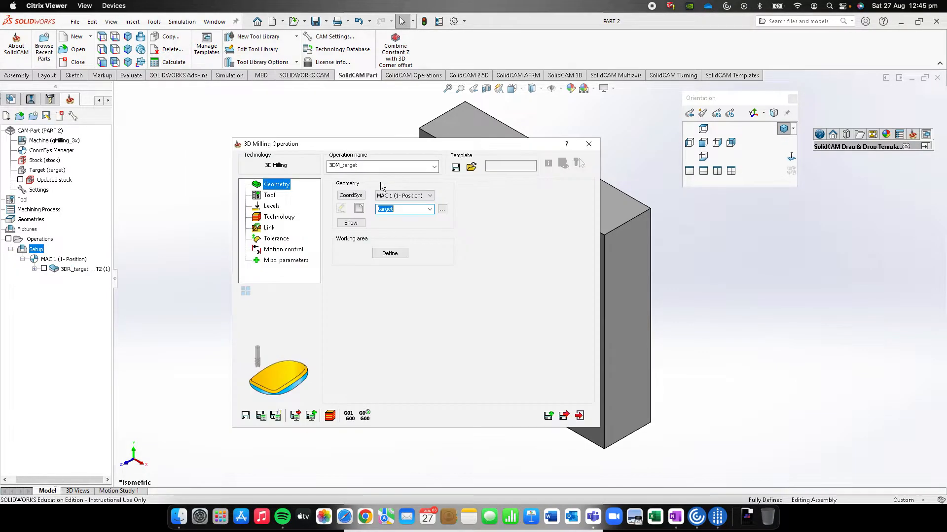
Restrict the operation's working area to selected drive faces, using the two raised arc-shaped top faces of the central hub
left_click(389, 252)
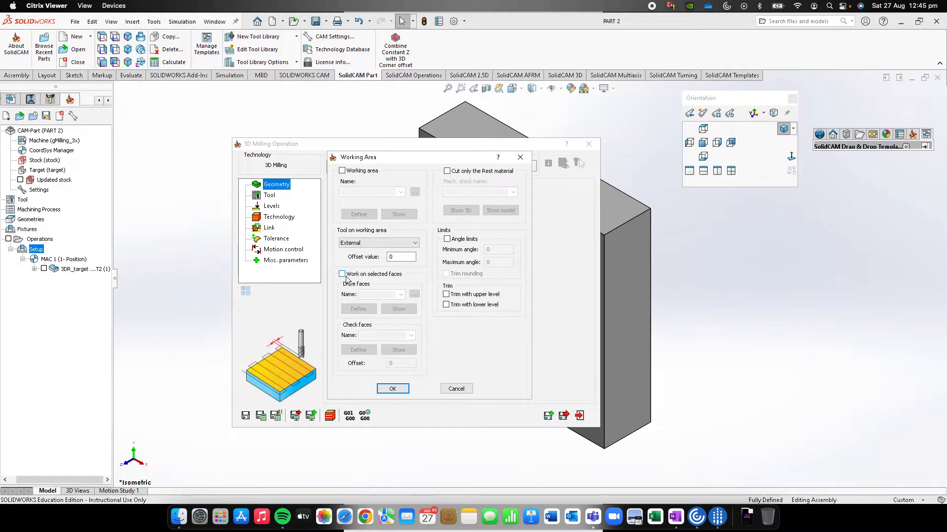
left_click(366, 276)
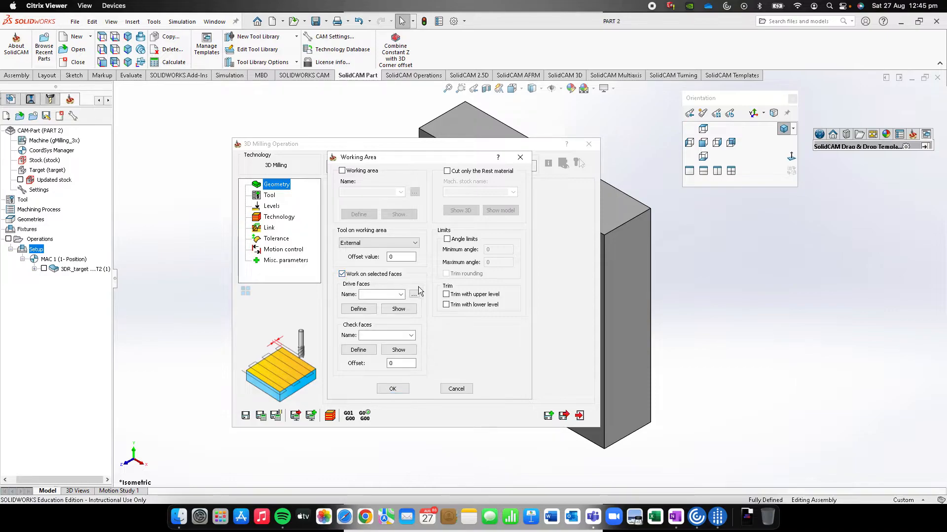
left_click(359, 309)
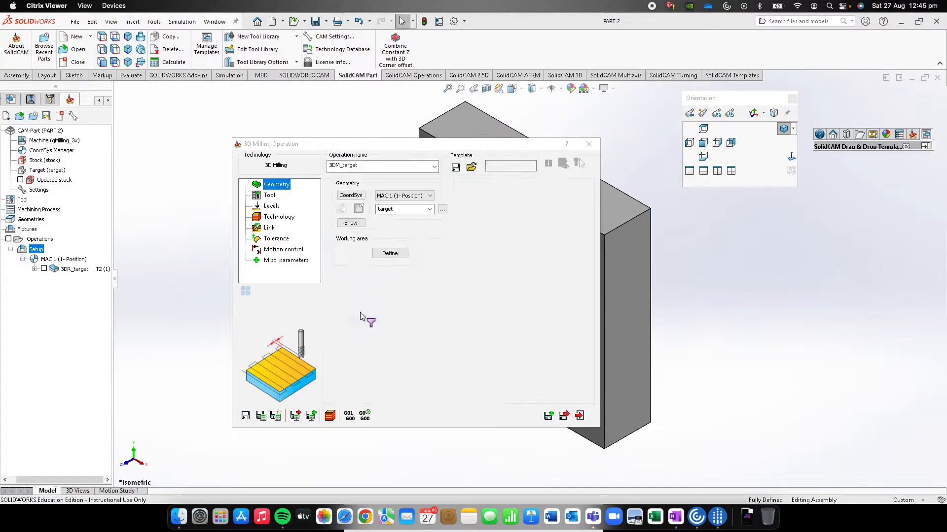
middle_click_drag(510, 239, 532, 179)
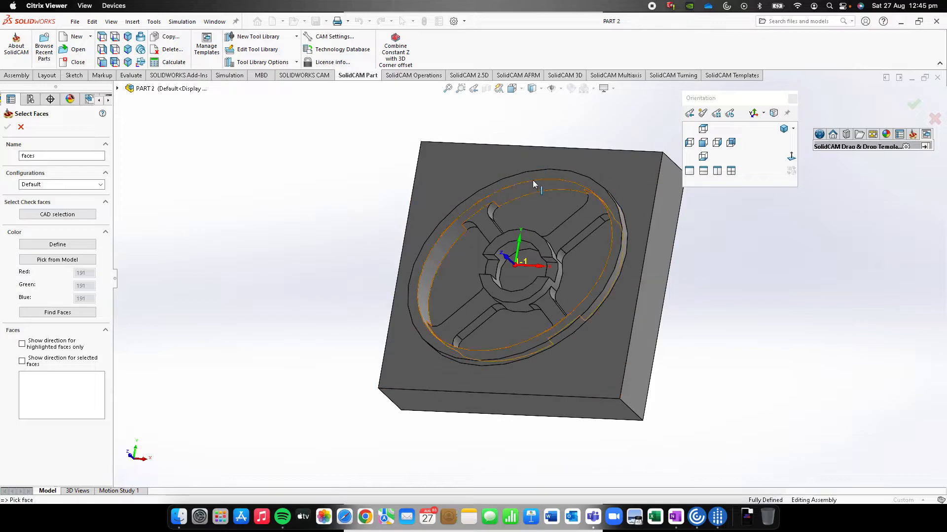
left_click(513, 238)
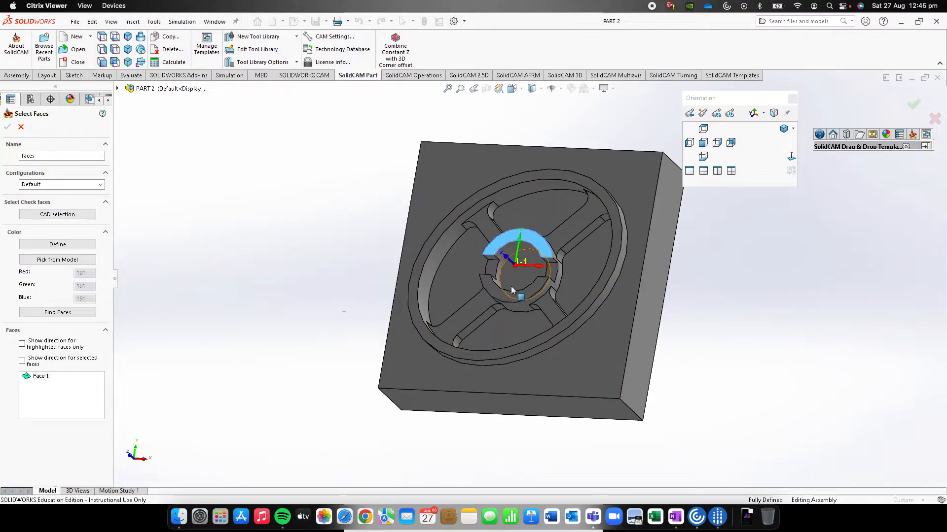
left_click(507, 296)
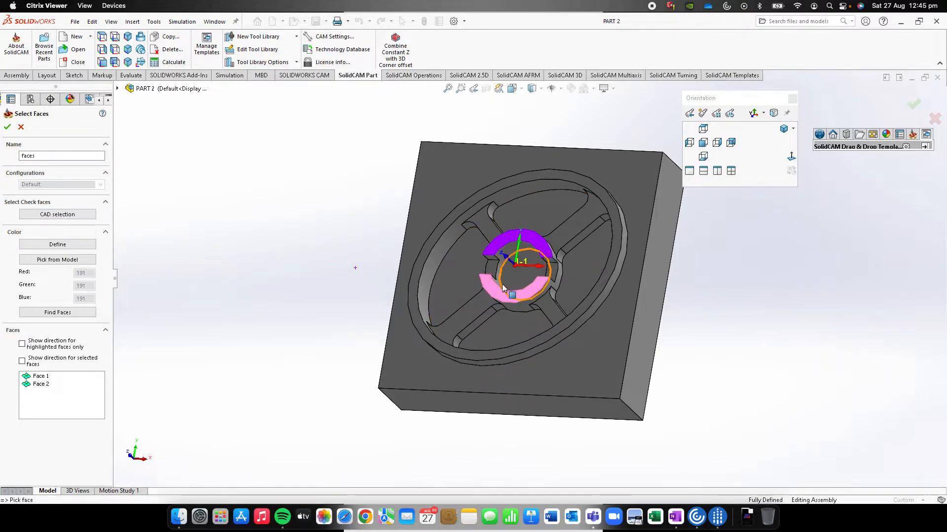
left_click(8, 128)
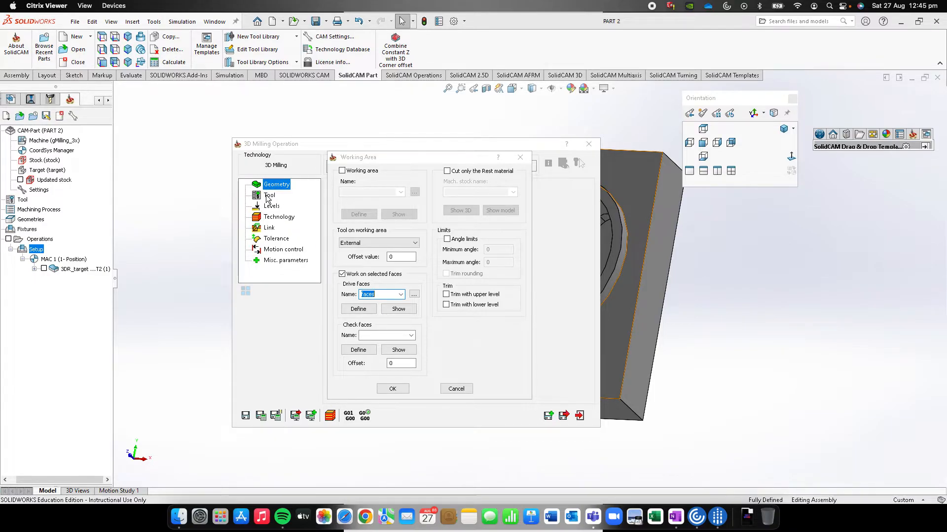
left_click(398, 388)
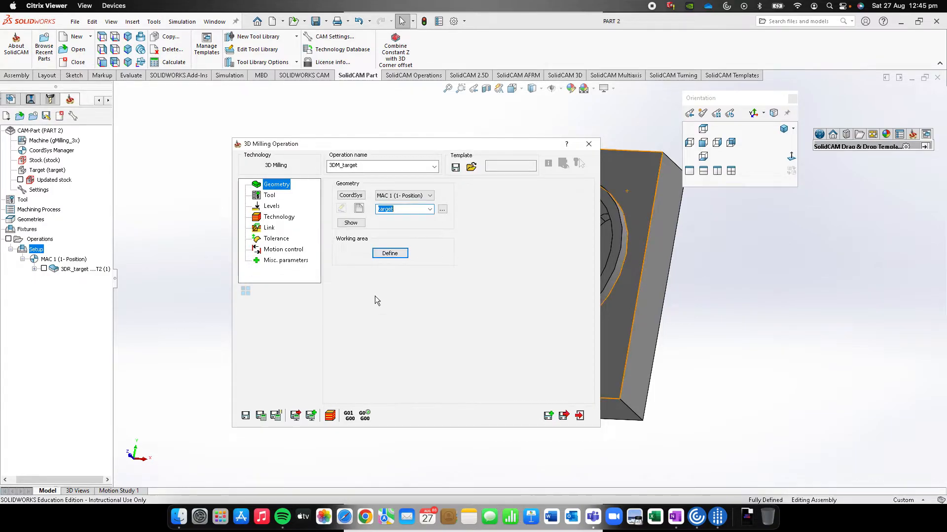
Assign tool number 1, the 6 mm end mill, to the second 3D Milling operation
left_click(269, 197)
left_click(389, 322)
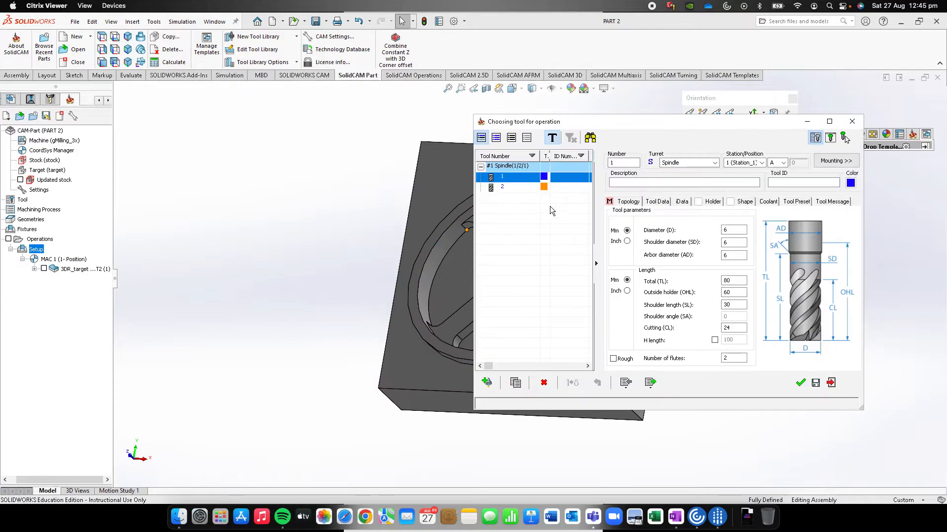
left_click(800, 384)
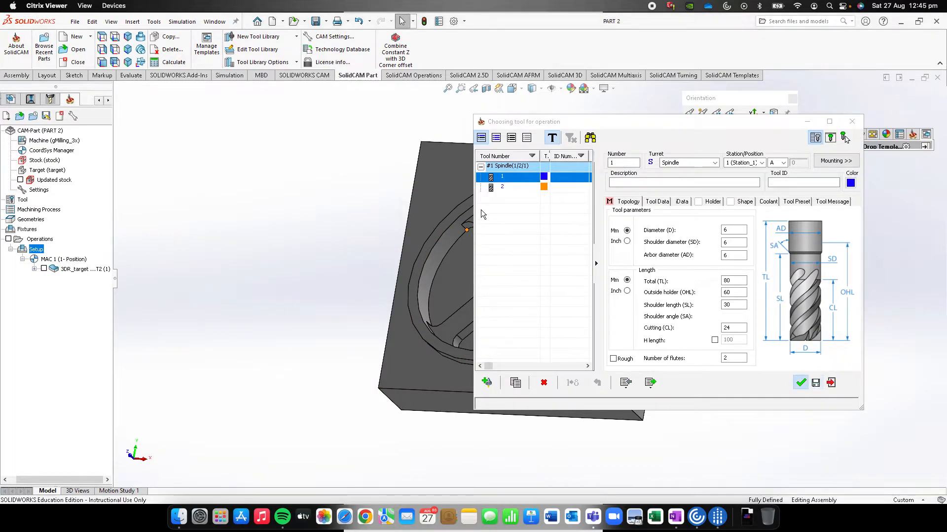
Set the upper milling level to Z 0, overriding the level picked on the model
left_click(276, 206)
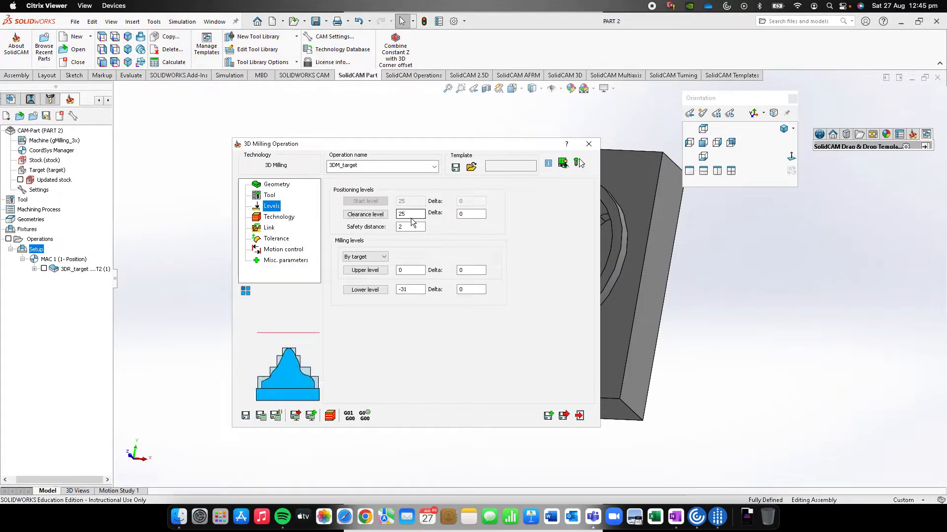
left_click(364, 270)
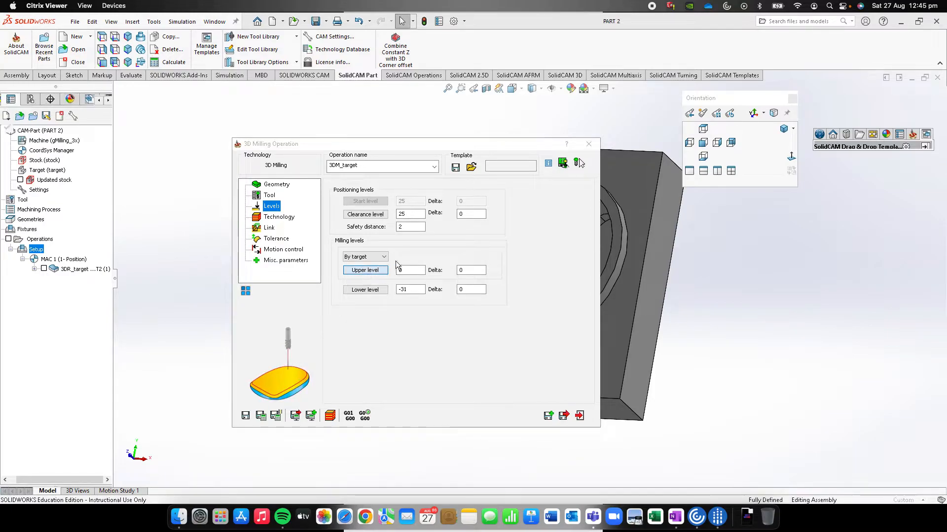
left_click(522, 173)
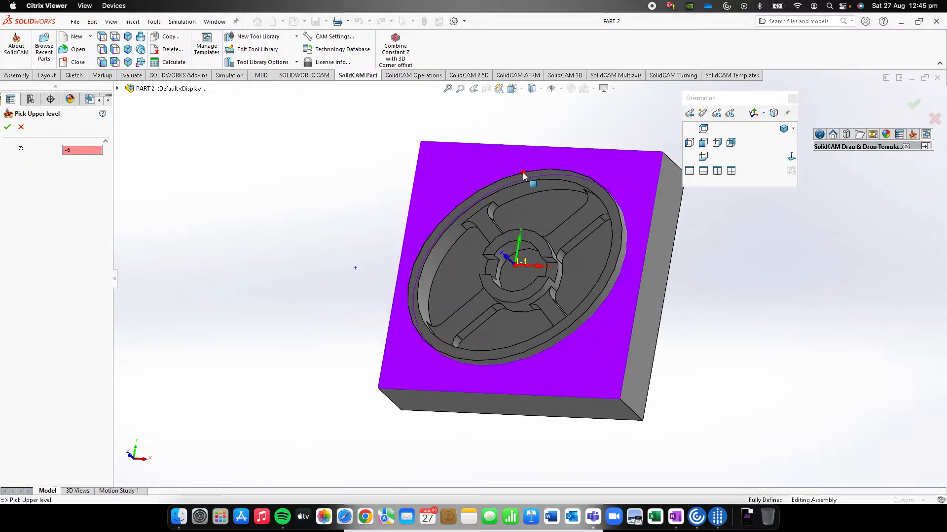
double_click(85, 150)
key("BackSpace")
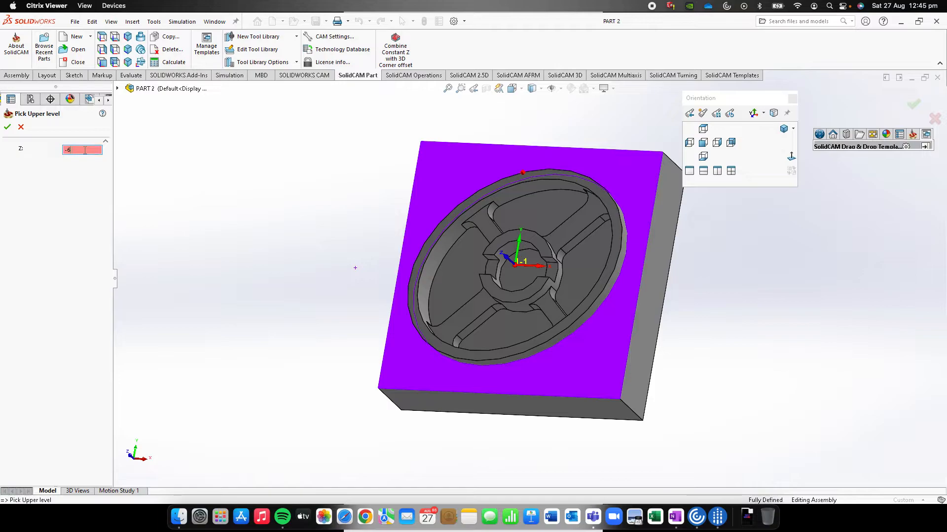
type("0")
left_click(8, 127)
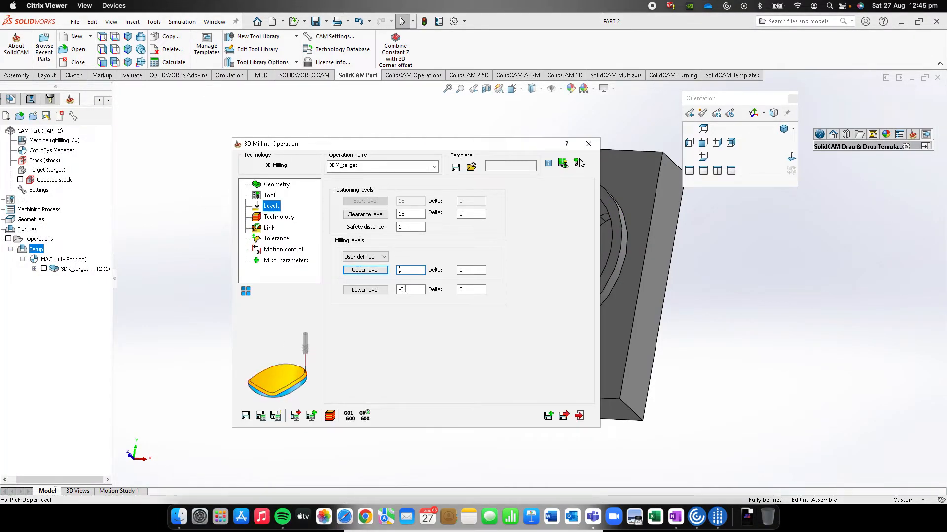
Set the lower milling level to Z -1 by picking the edge of the hub's raised arc face
left_click(363, 291)
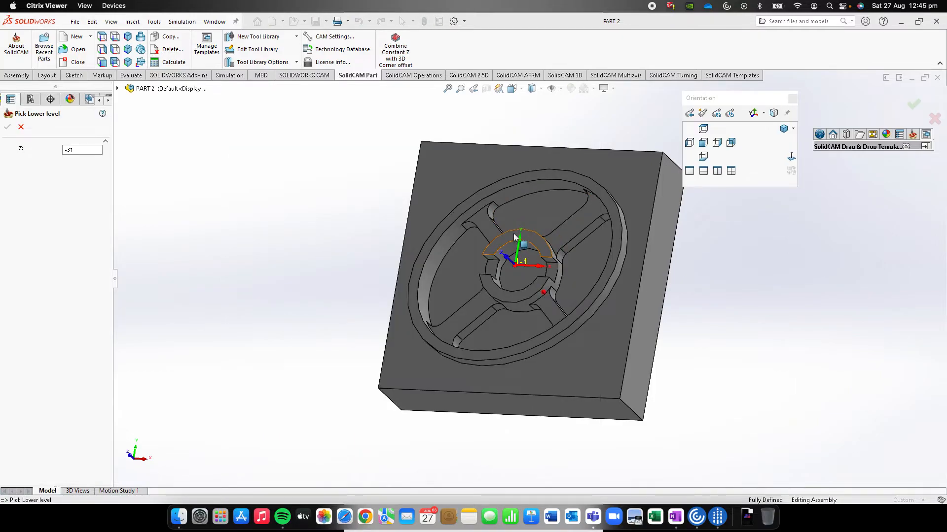
left_click(513, 230)
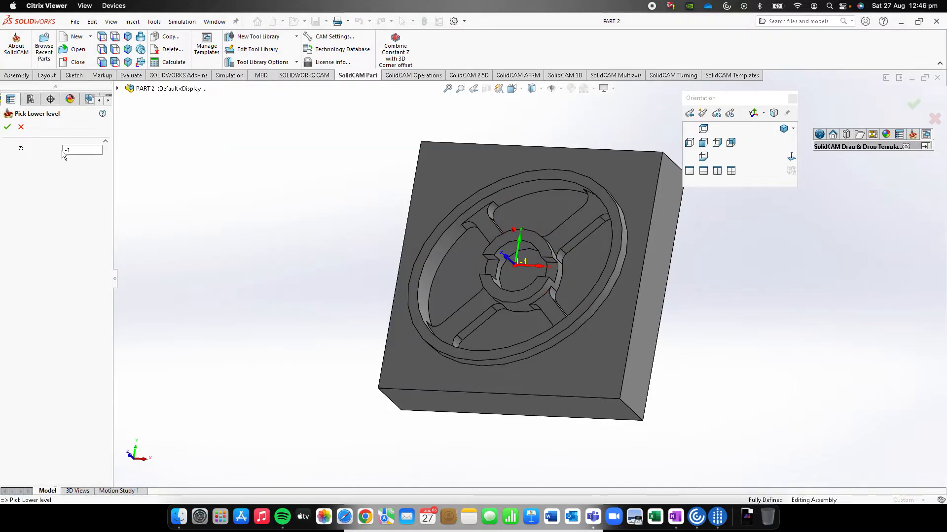
left_click(8, 128)
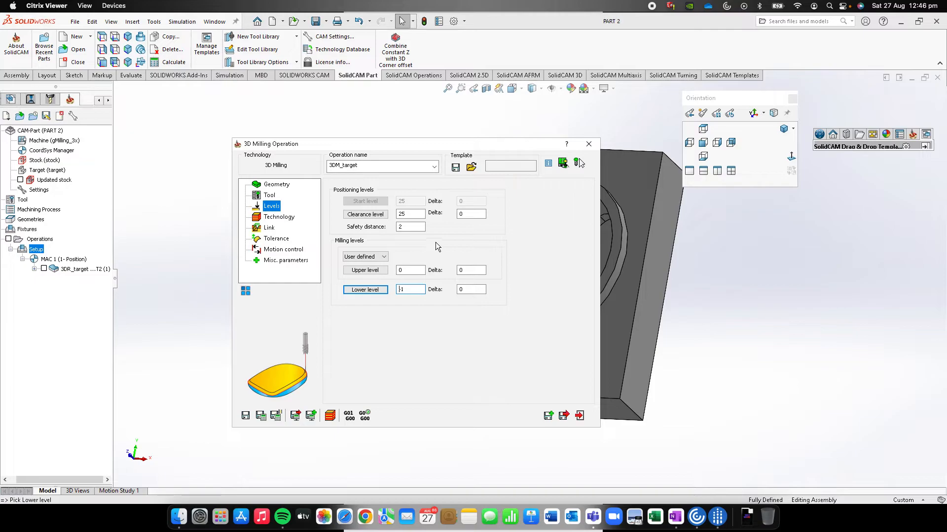
Use Hatch roughing with a step down of 1, and save and close the operation
left_click(281, 217)
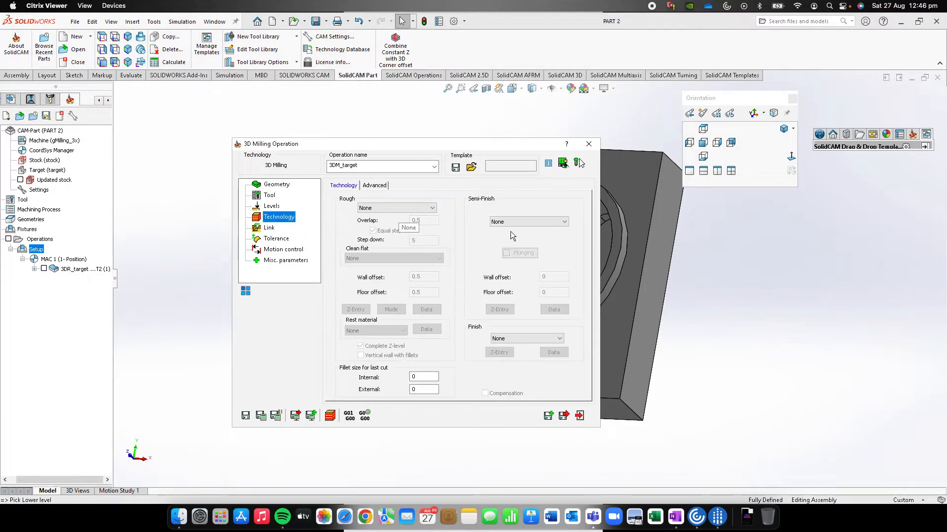
left_click(392, 208)
left_click(380, 224)
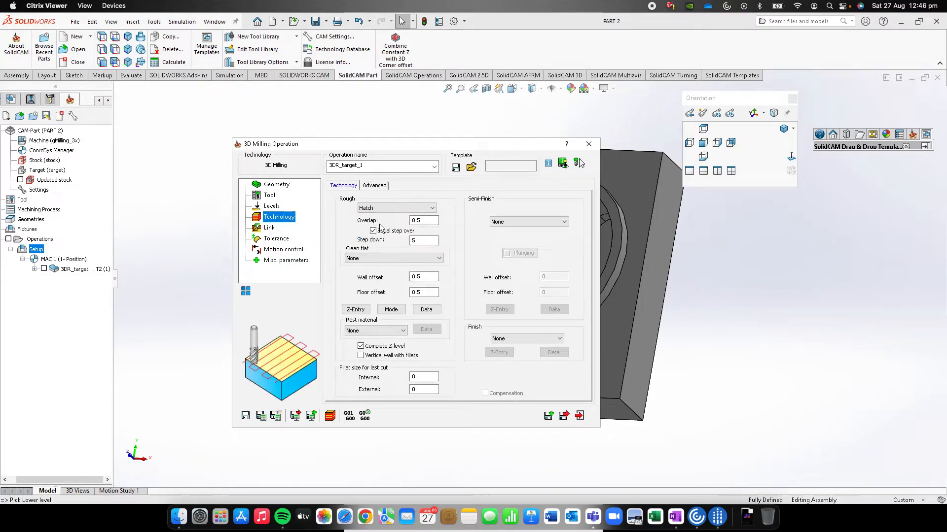
left_click(427, 221)
left_click(427, 241)
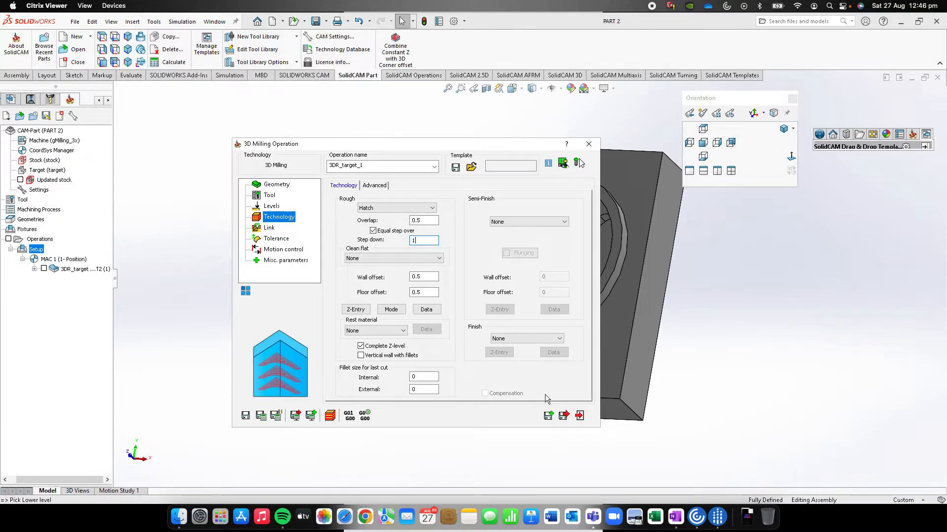
left_click(563, 416)
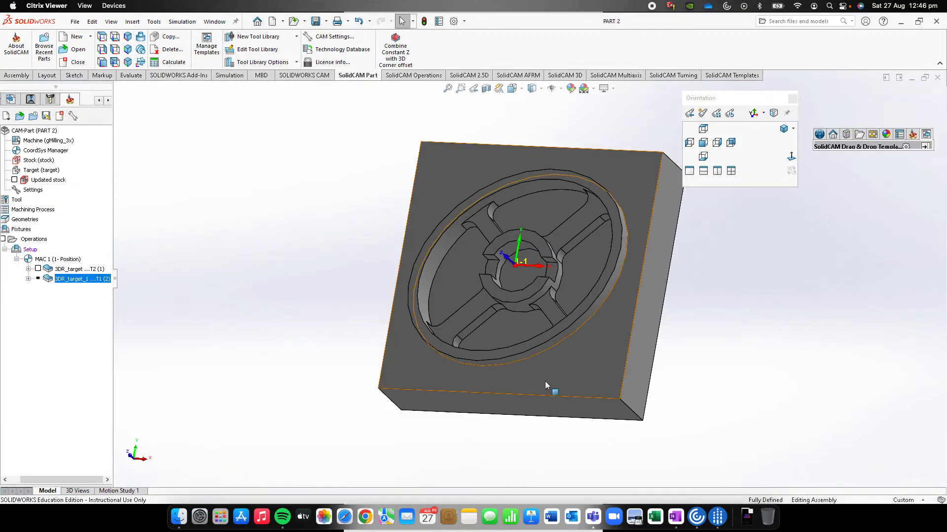
Calculate the second roughing operation and inspect its toolpath over the hub's arc faces
right_click(90, 279)
left_click(118, 165)
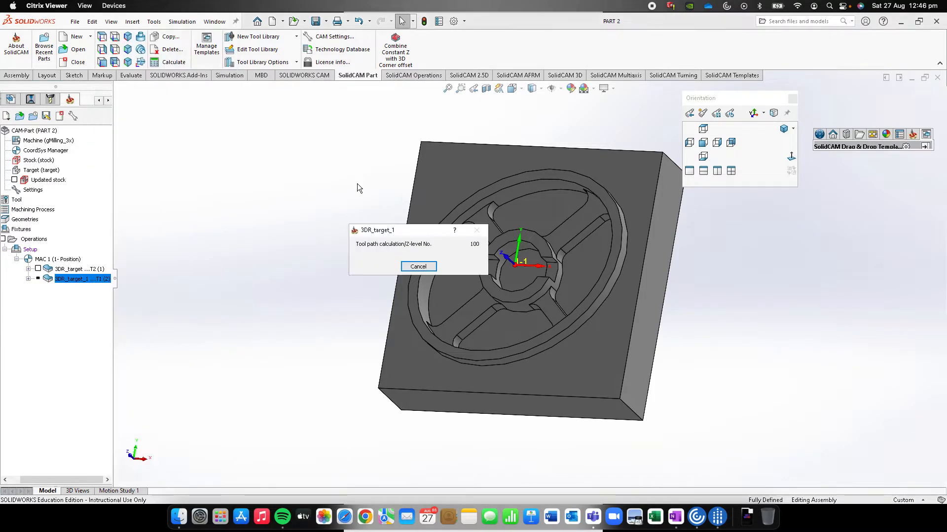
middle_click_drag(516, 224, 538, 224)
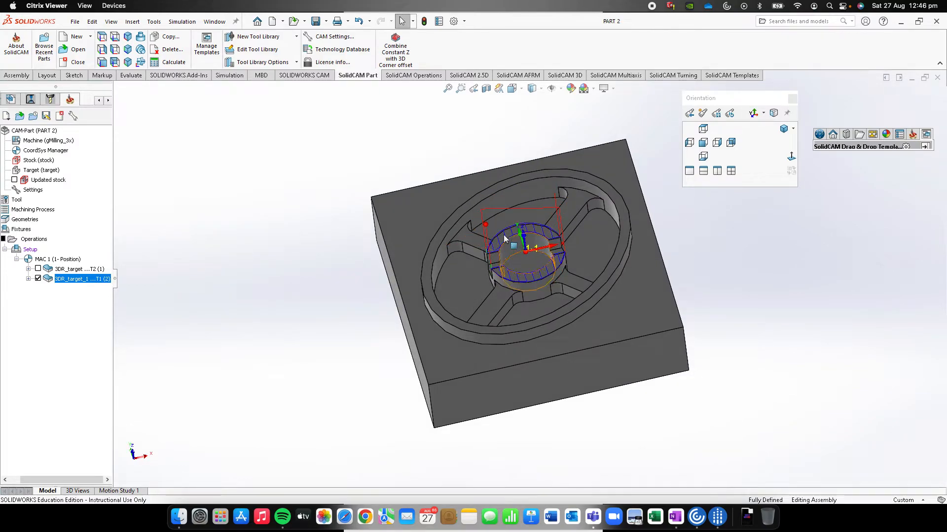
Simulate the second roughing operation in 3D and play its toolpath
right_click(76, 285)
left_click(112, 199)
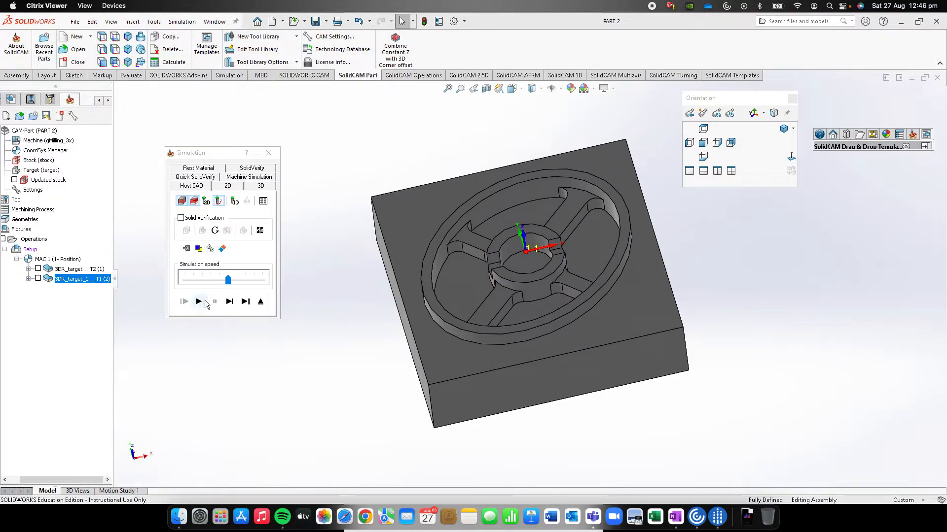
left_click(253, 186)
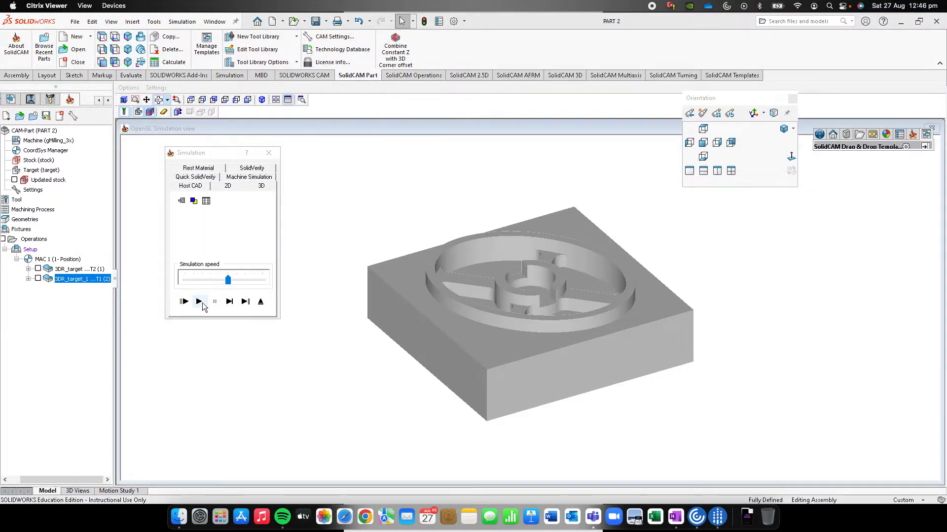
left_click(198, 301)
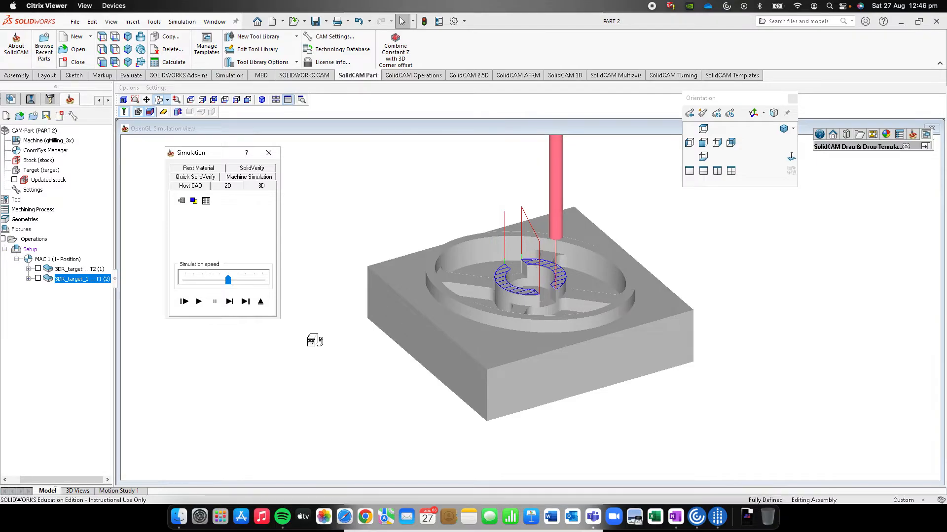
Examine the rest material after the second operation, and close the simulation
left_click(198, 168)
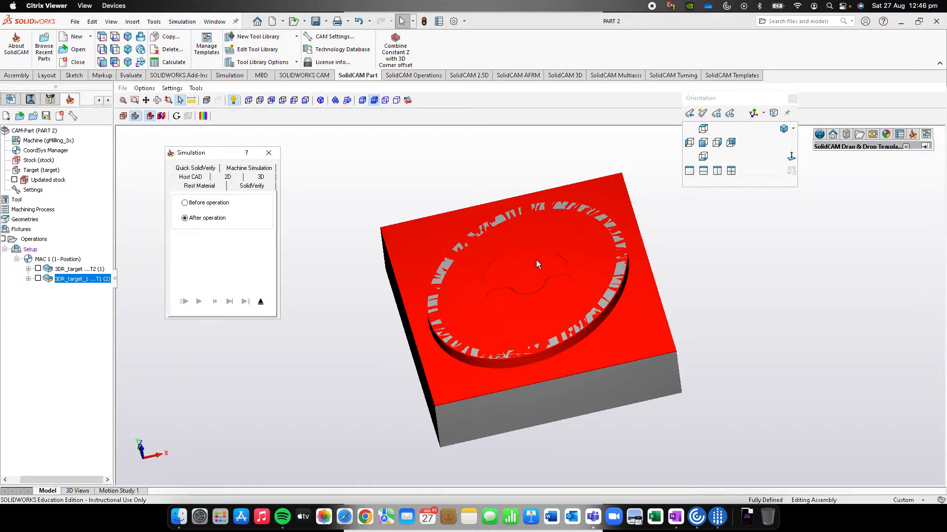
middle_click_drag(537, 260, 511, 260)
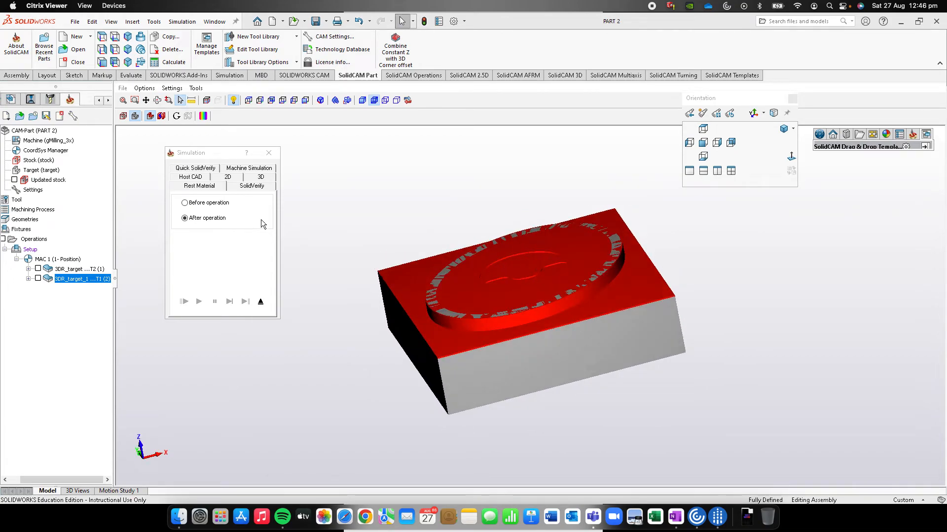
left_click(270, 154)
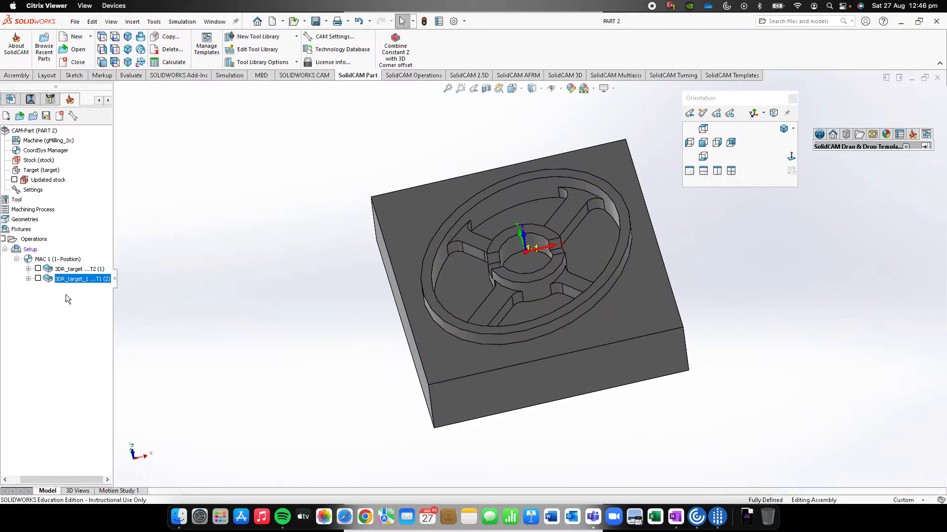
Add a third 3D Milling operation on the target geometry to the setup and enable its working area
middle_click_drag(510, 295, 511, 300)
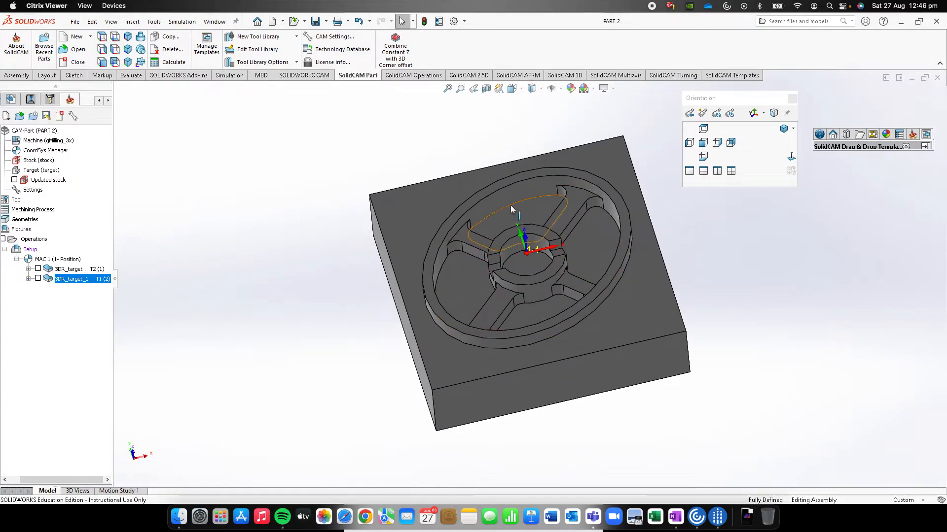
right_click(36, 250)
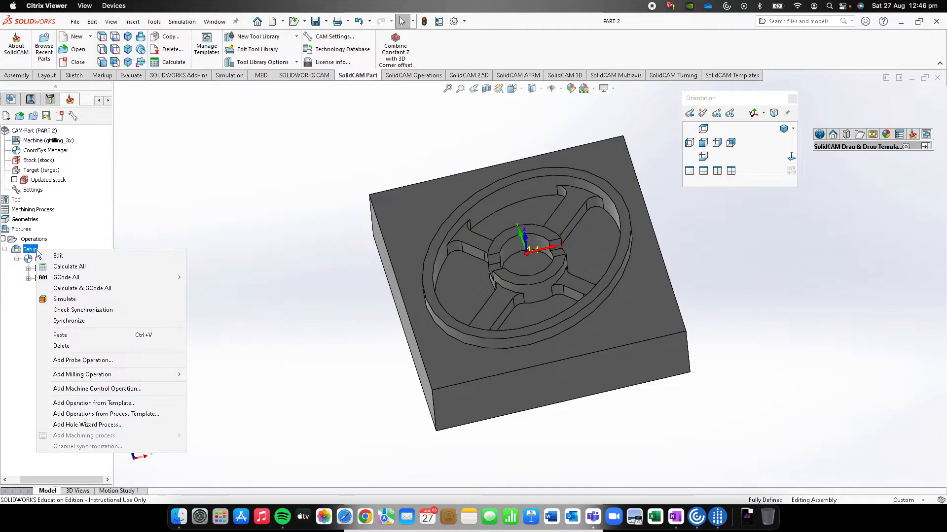
mouse_move(80, 376)
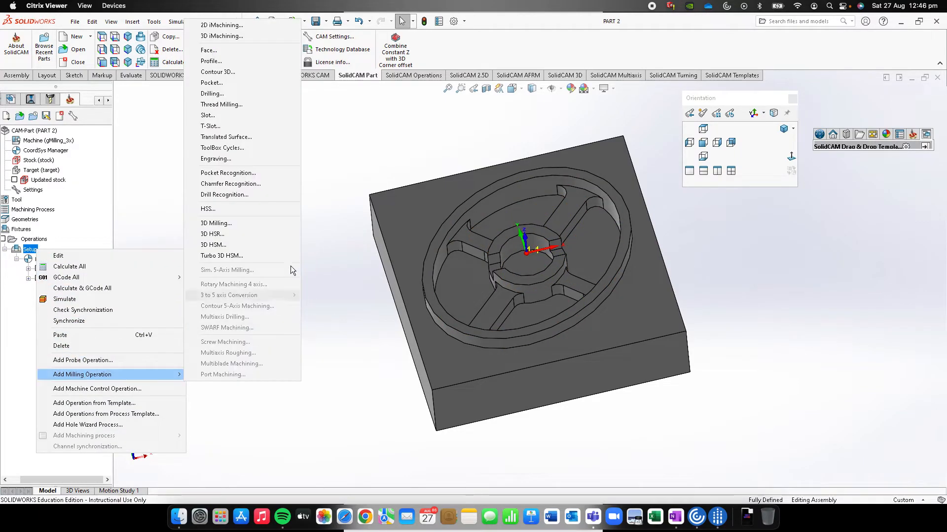
left_click(244, 222)
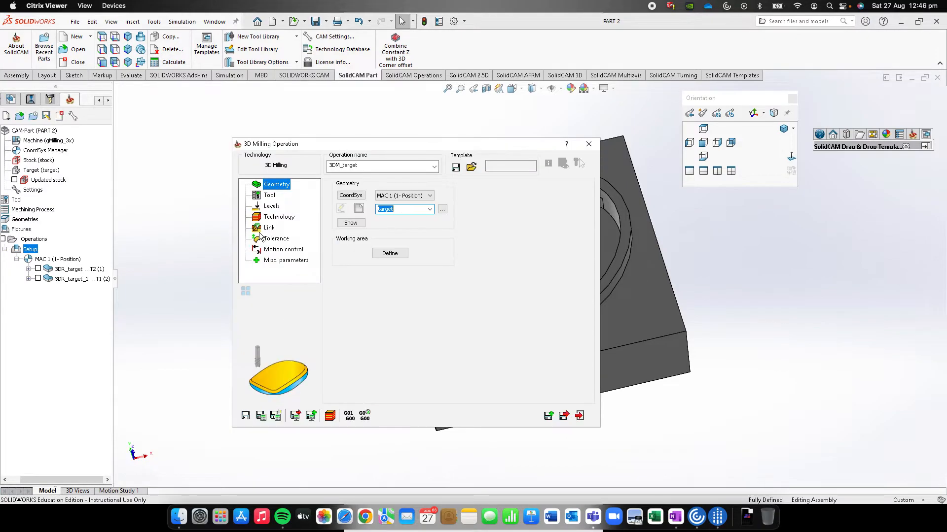
left_click(402, 254)
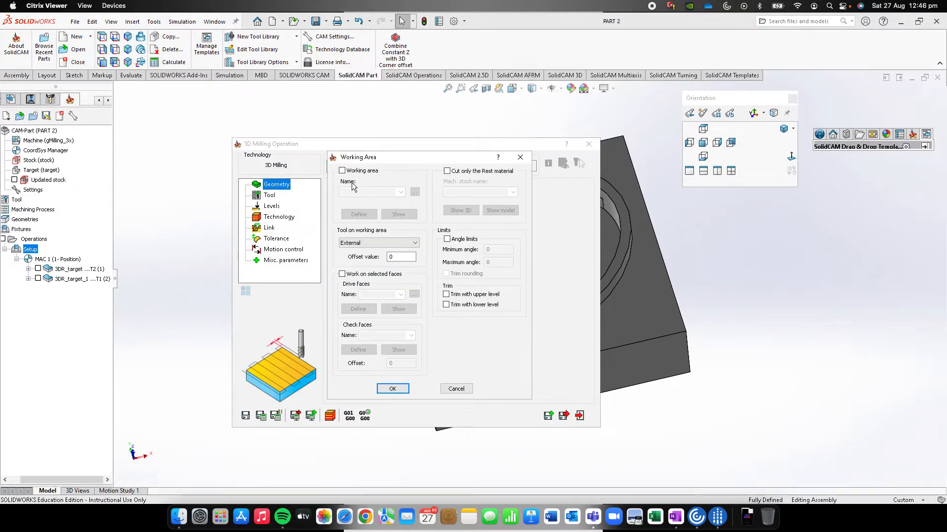
left_click(342, 170)
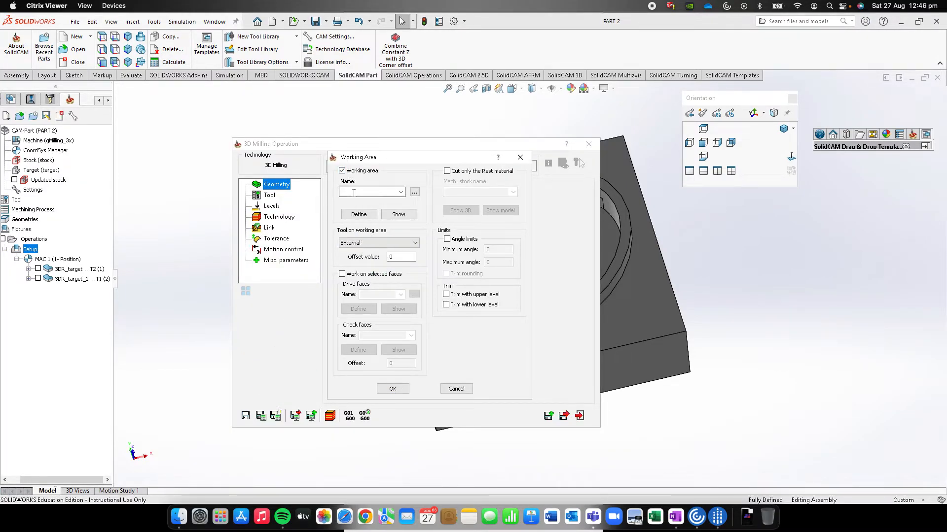
Define the working area from the wheel rim's inner edge and the outline of the pocket between two spokes
left_click(358, 213)
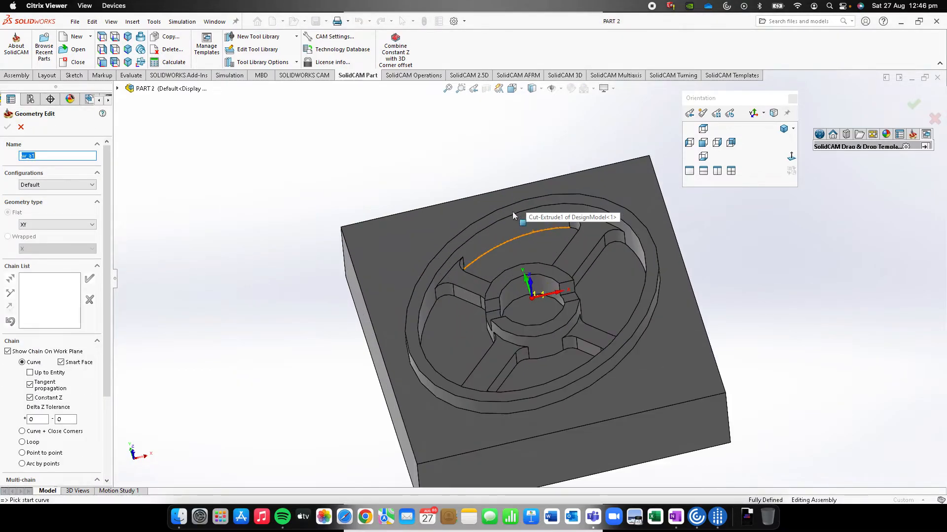
middle_click_drag(513, 213, 497, 223)
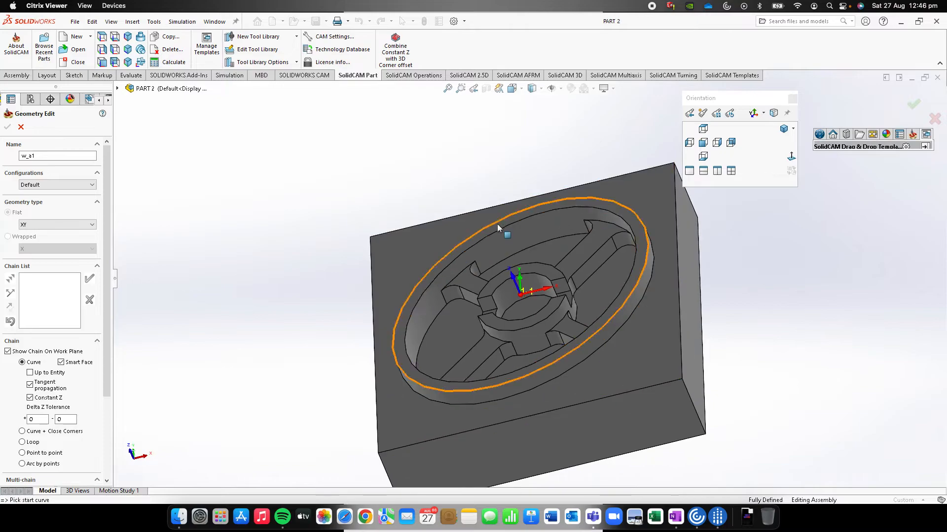
left_click(497, 229)
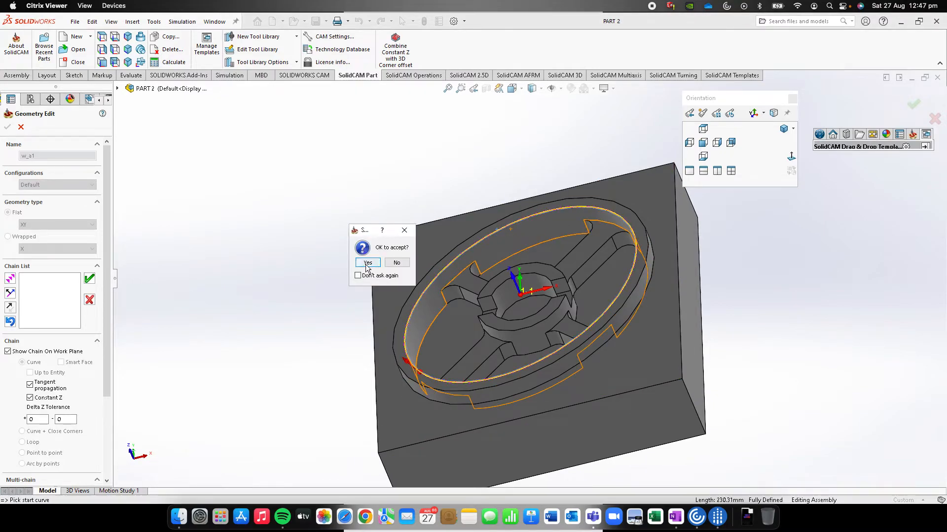
left_click(367, 263)
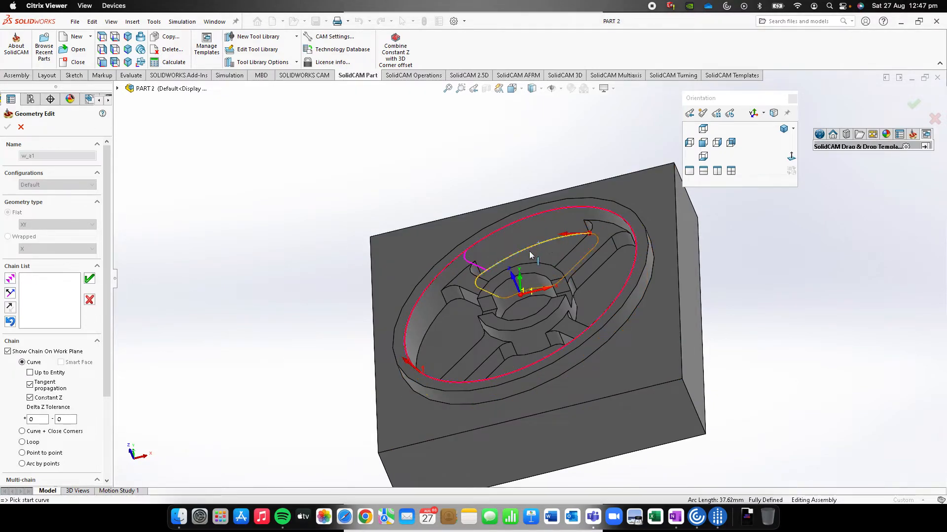
left_click(524, 250)
left_click(378, 265)
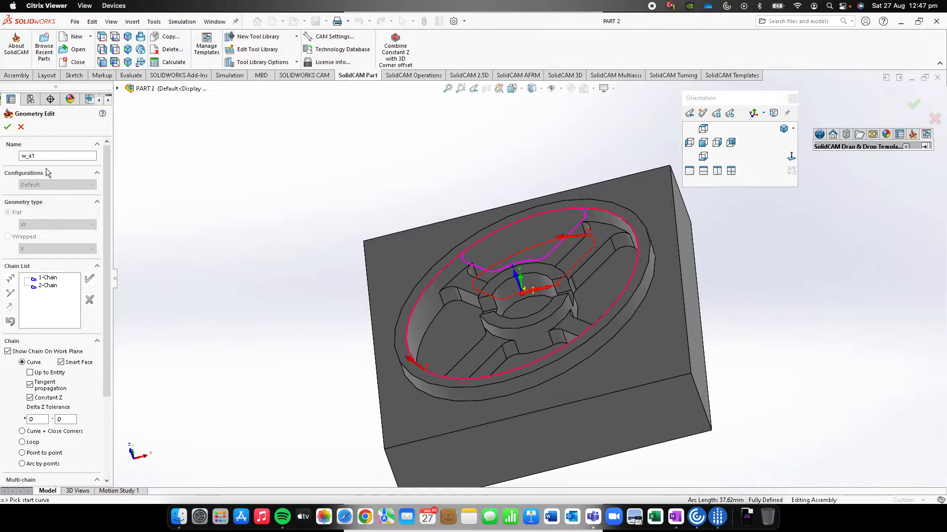
left_click(7, 126)
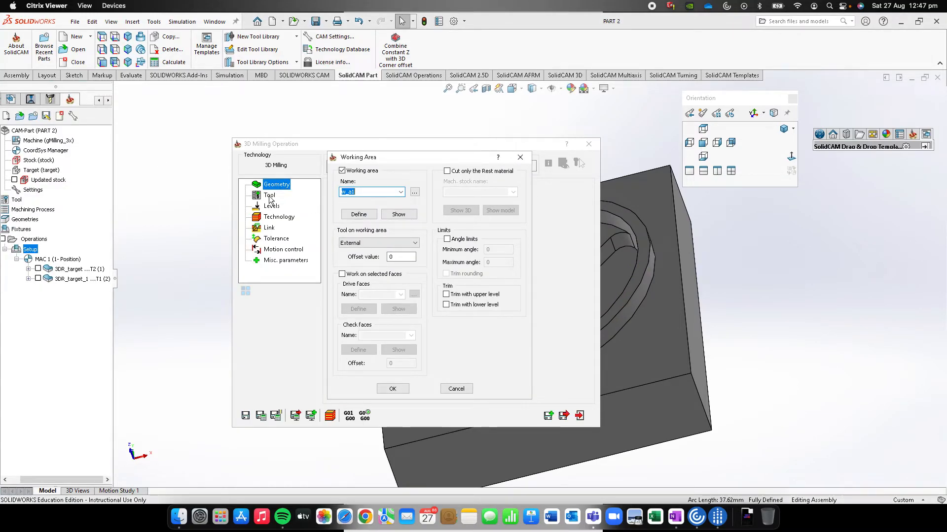
left_click(392, 389)
Assign tool 1, the 6 mm diameter end mill, to the third operation
left_click(269, 195)
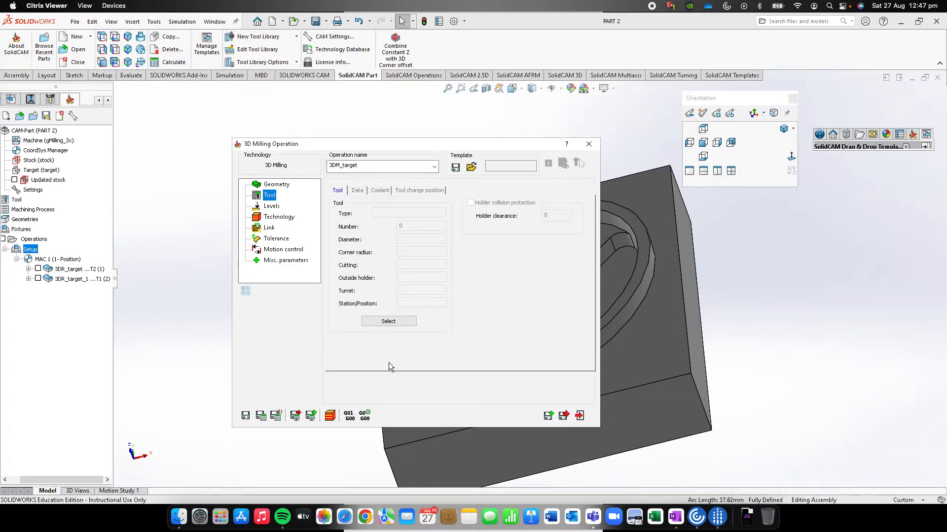
left_click(388, 321)
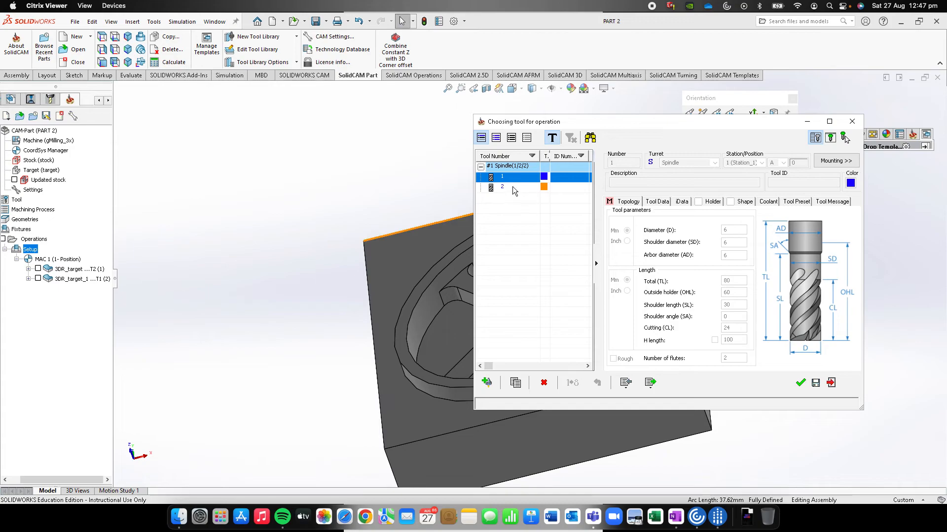
left_click(513, 188)
left_click(510, 178)
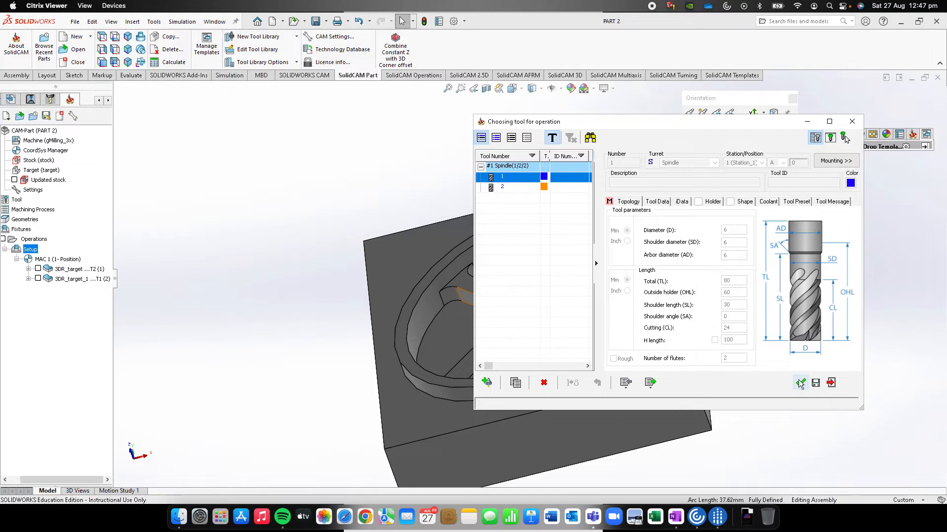
left_click(800, 383)
Pick the upper level on the rim's inner top edge and the lower level of -12 on the spoke pocket's arc edge
left_click(272, 206)
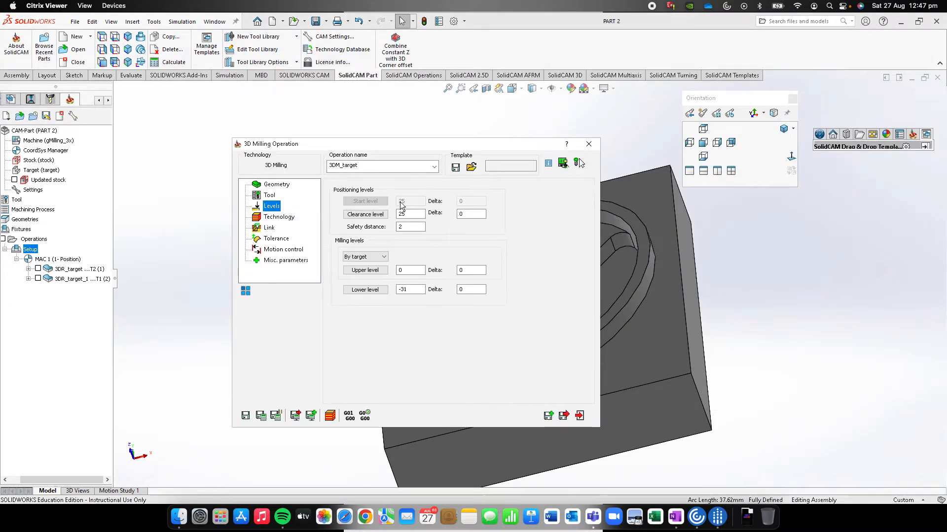
left_click(367, 274)
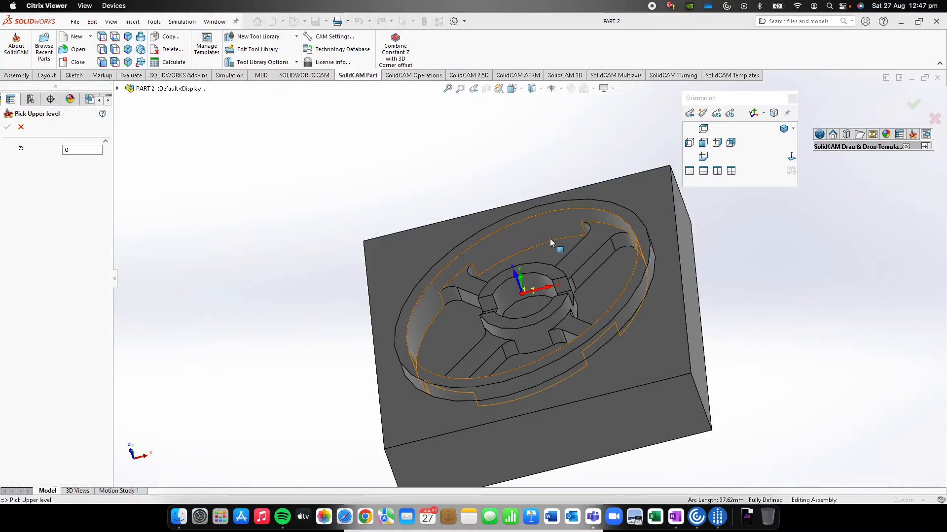
left_click(531, 217)
left_click(8, 128)
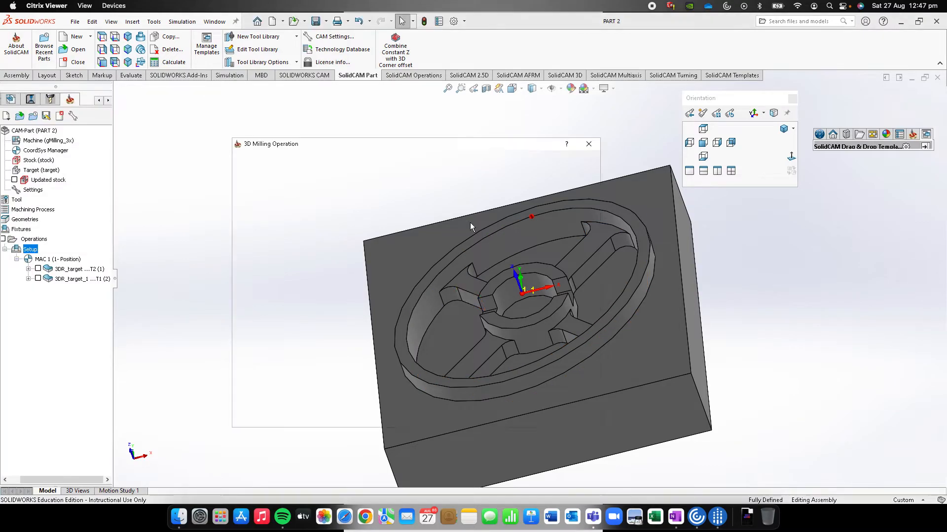
left_click(367, 290)
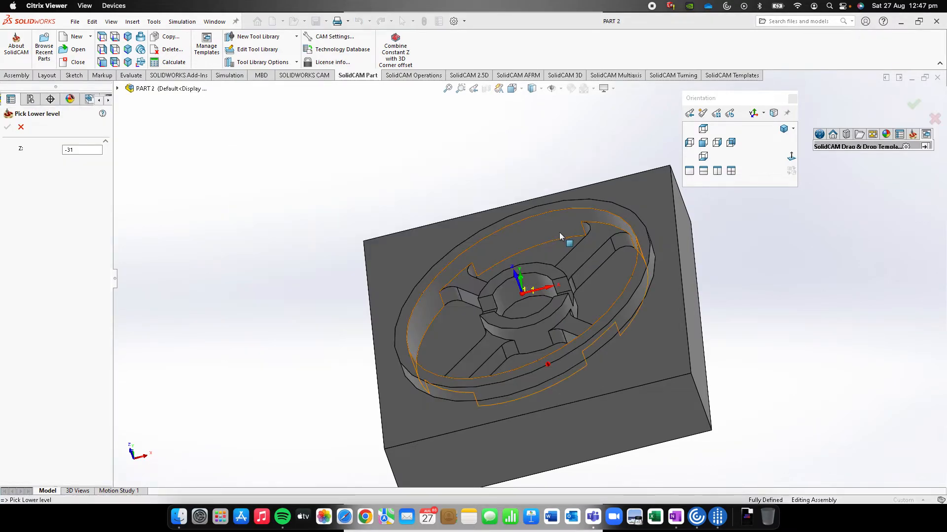
left_click(542, 243)
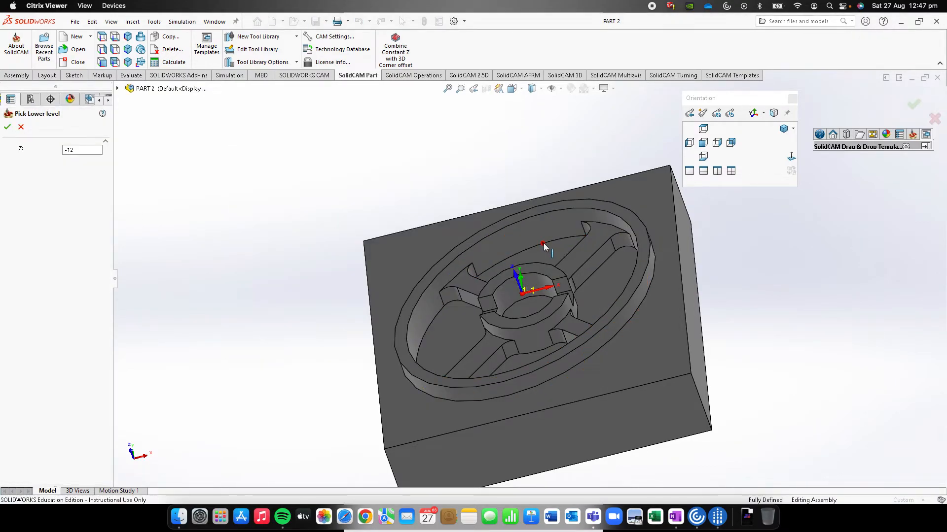
left_click(7, 128)
Use Contour roughing with a step down of 3, and save and close the operation
left_click(289, 219)
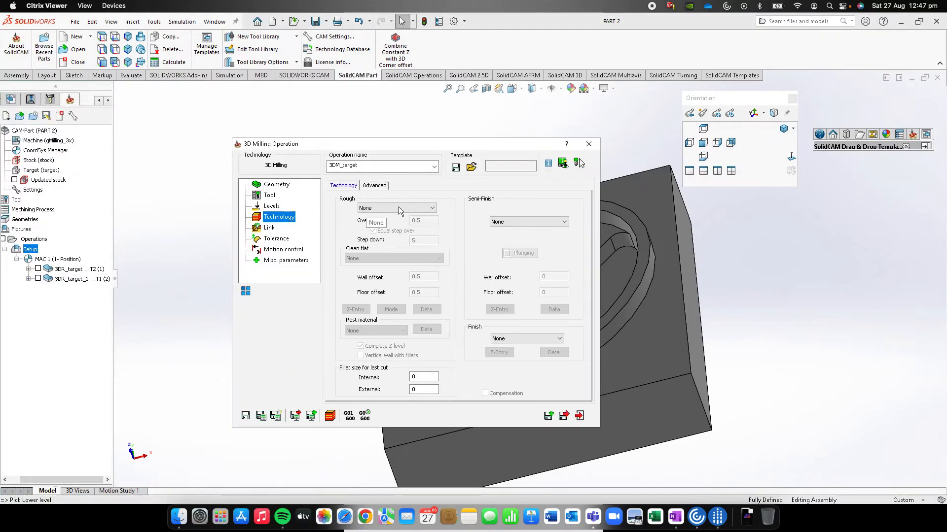
left_click(398, 208)
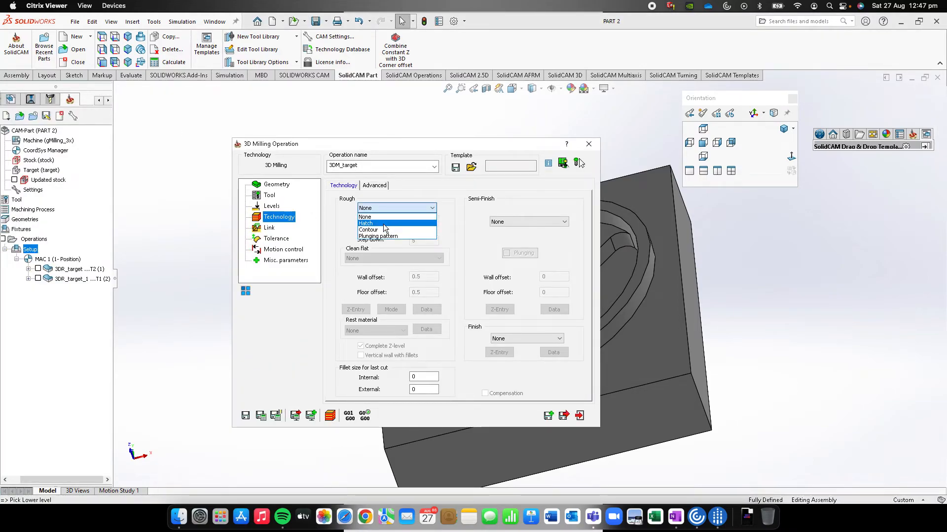
left_click(386, 230)
left_click(423, 242)
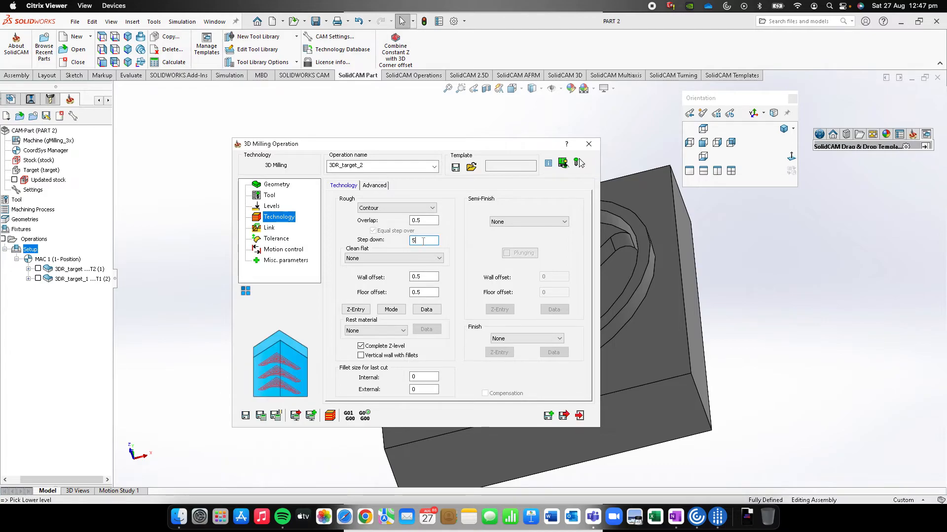
type("3")
left_click(564, 415)
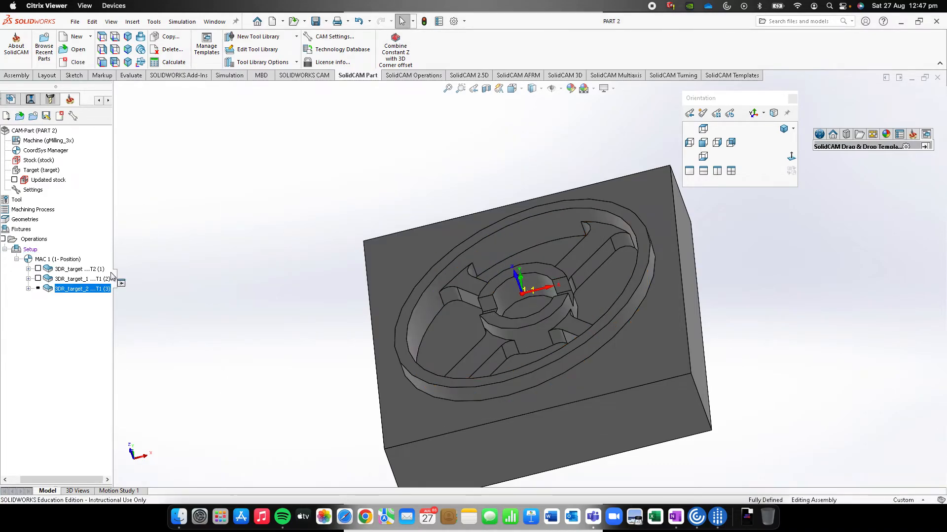
Calculate the third roughing operation and inspect its toolpath inside the wheel
right_click(94, 289)
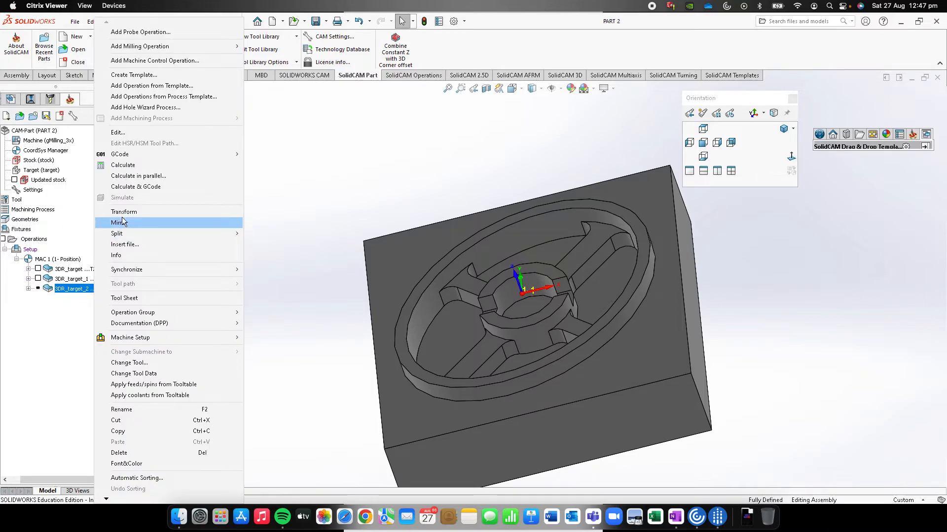
left_click(131, 168)
mouse_move(406, 260)
middle_mouse_down()
mouse_move(439, 250)
mouse_move(429, 319)
mouse_move(424, 262)
middle_mouse_up()
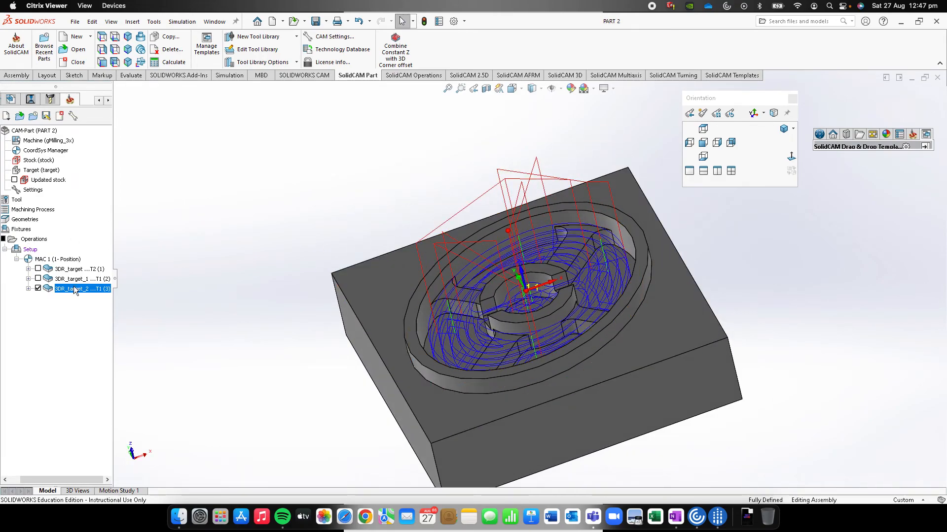
Simulate the third roughing operation in 3D, play its toolpath, and pause it
right_click(75, 291)
left_click(101, 199)
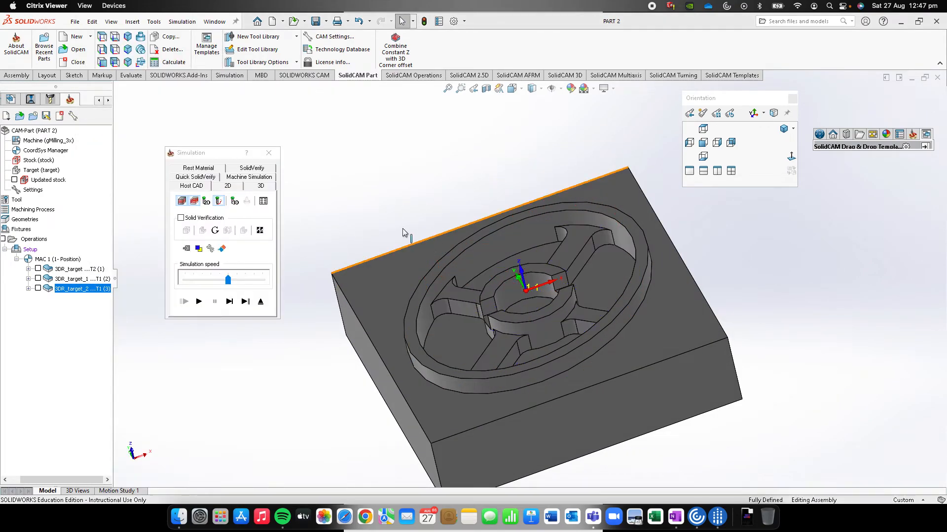
left_click(260, 188)
left_click(200, 302)
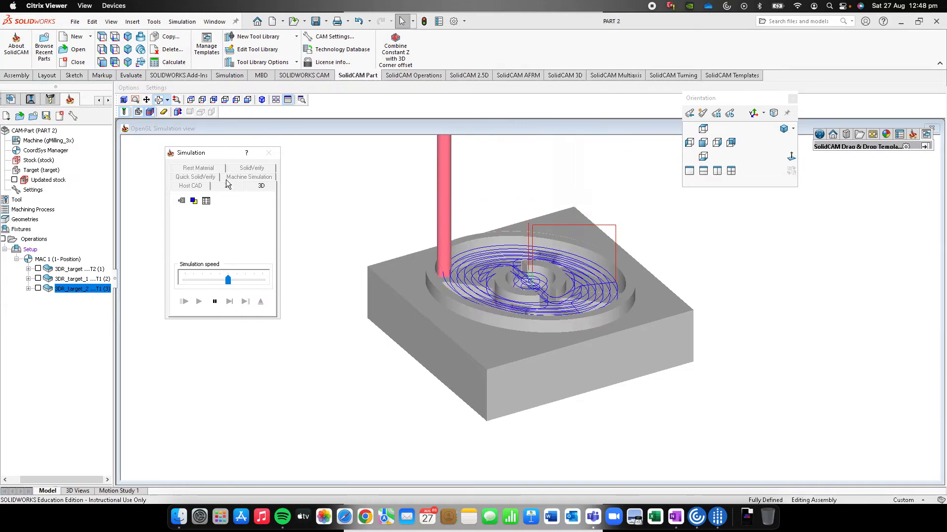
left_click(214, 301)
Examine the rest material after the third operation, and close the simulation
left_click(207, 170)
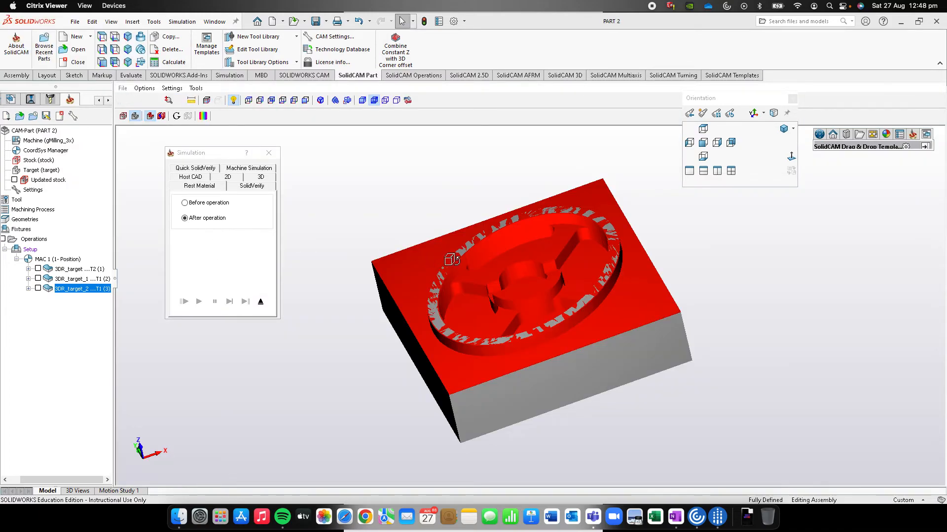
middle_click_drag(451, 259, 474, 267)
left_click(269, 154)
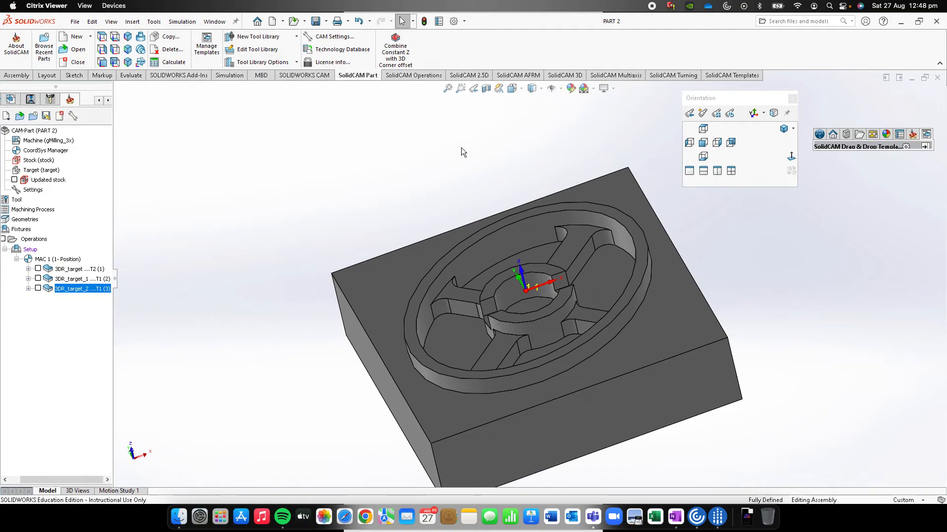
Generate the G-code for all operations in the setup with the file name Part1, and look through the code
right_click(36, 252)
mouse_move(78, 279)
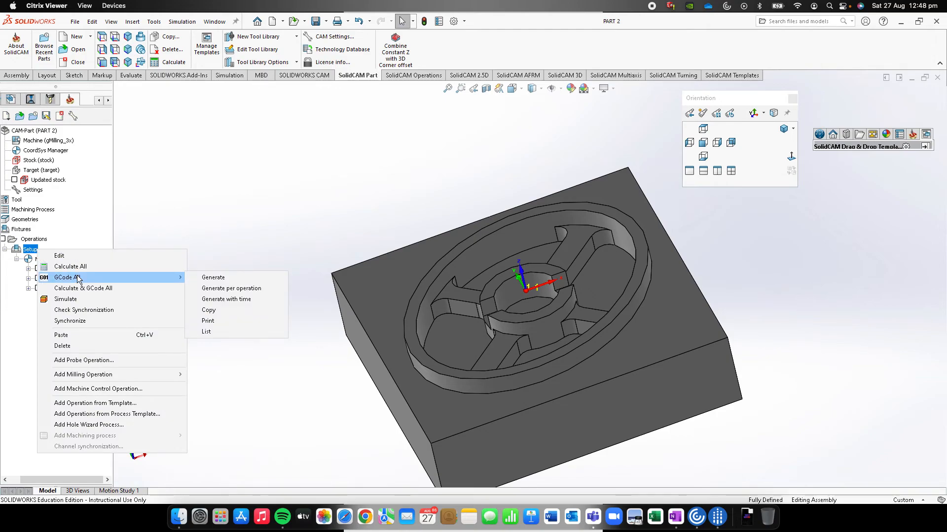
left_click(228, 279)
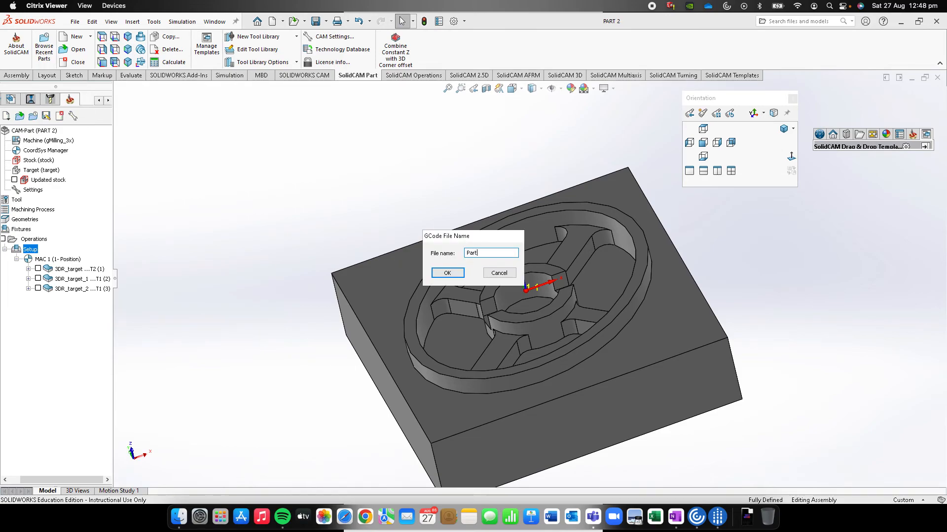
left_click(456, 275)
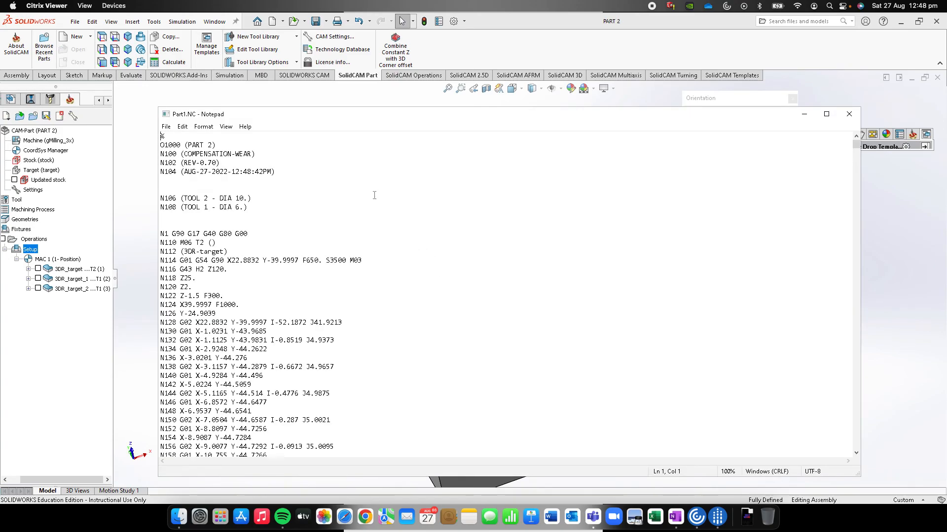
scroll(380, 230, "down", 15)
scroll(381, 230, "up", 15)
Save a copy of the G-code as Part1.NC in the OneDrive - UTS folder Advanced Manufacturing
left_click(167, 127)
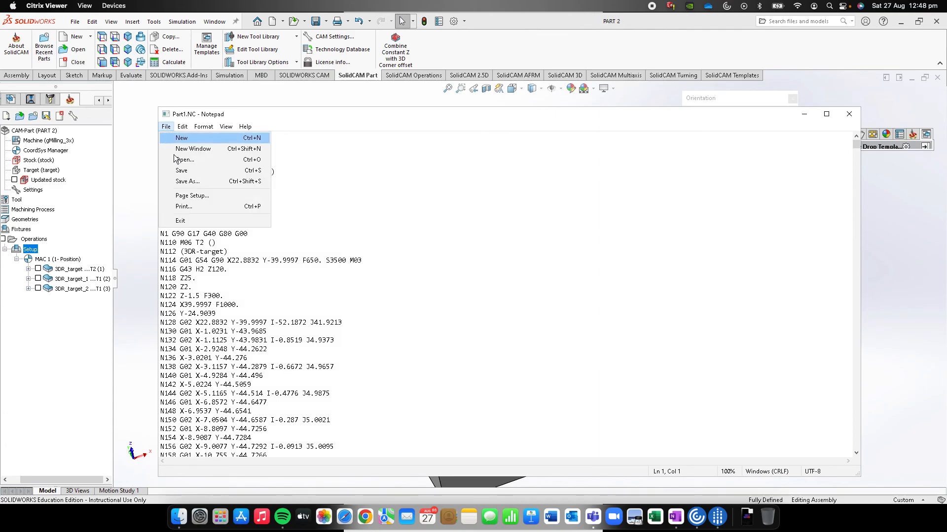
left_click(186, 180)
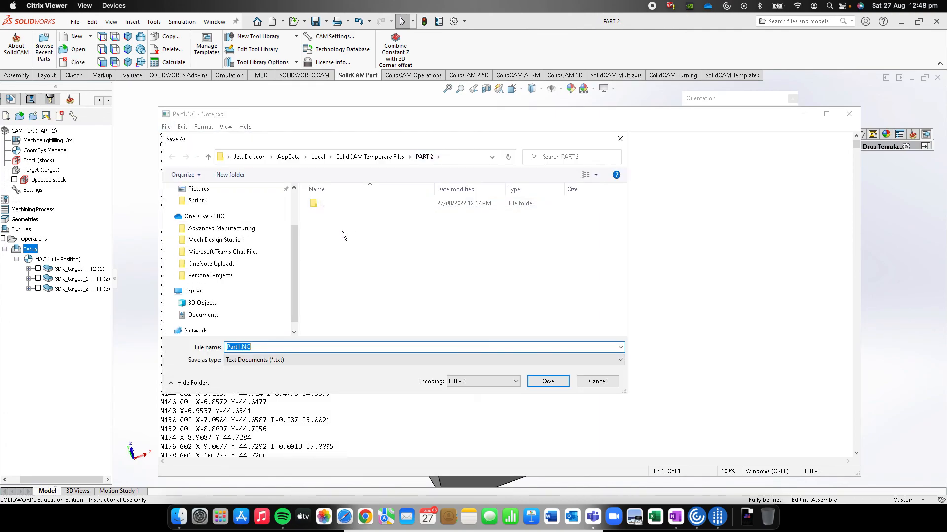
left_click(203, 217)
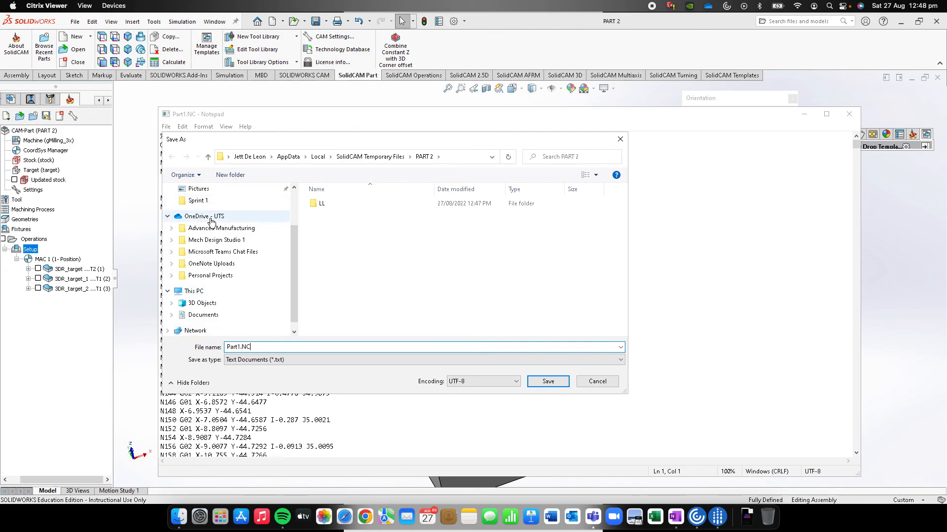
left_click(383, 204)
double_click(383, 203)
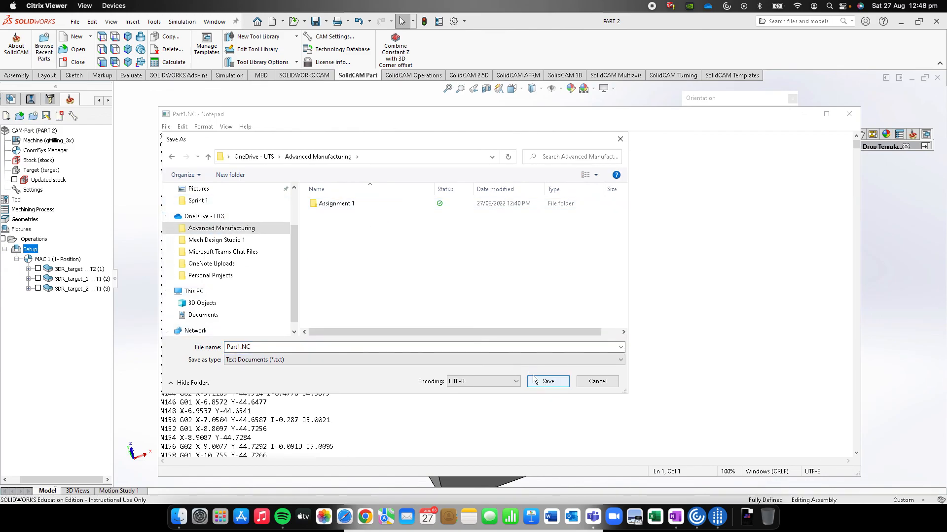
left_click(555, 381)
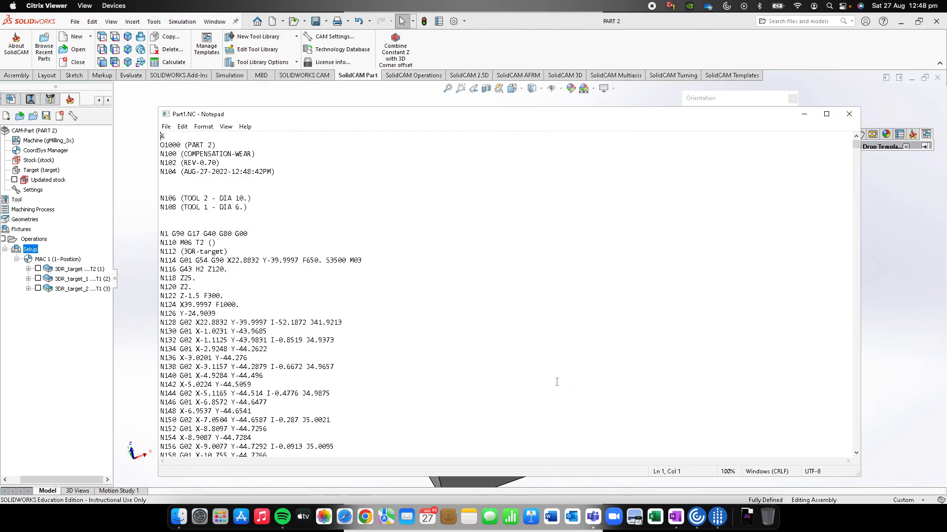